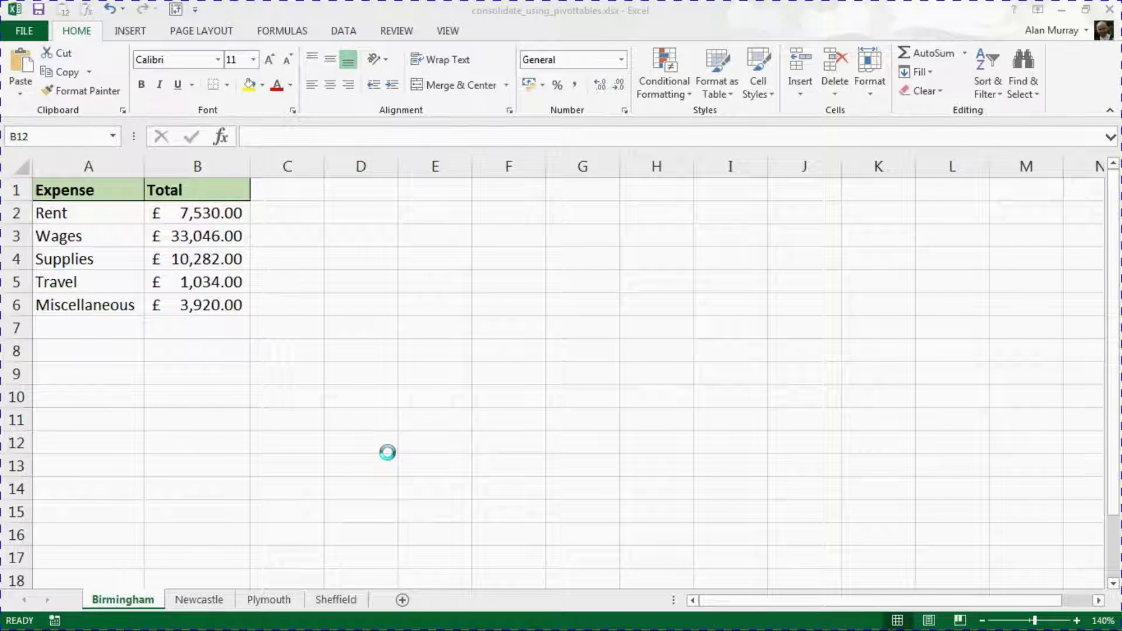
Step: Browse the Newcastle, Plymouth and Sheffield sheets, checking Sheffield's B2:B6 sum of £76,880.00
left_click(203, 600)
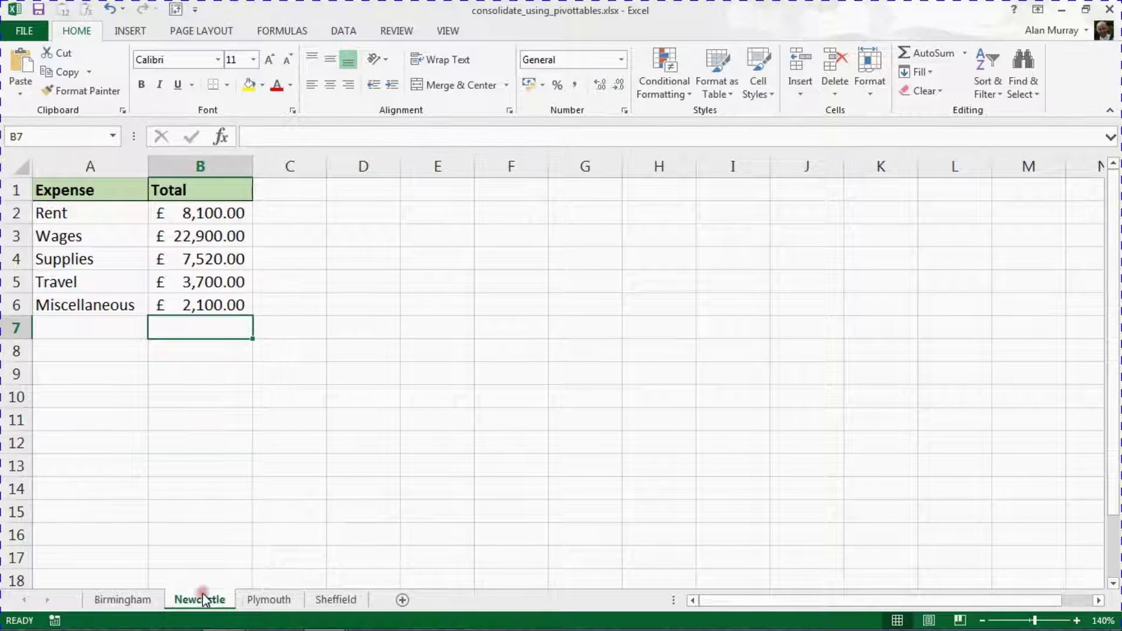
left_click(266, 600)
left_click(327, 599)
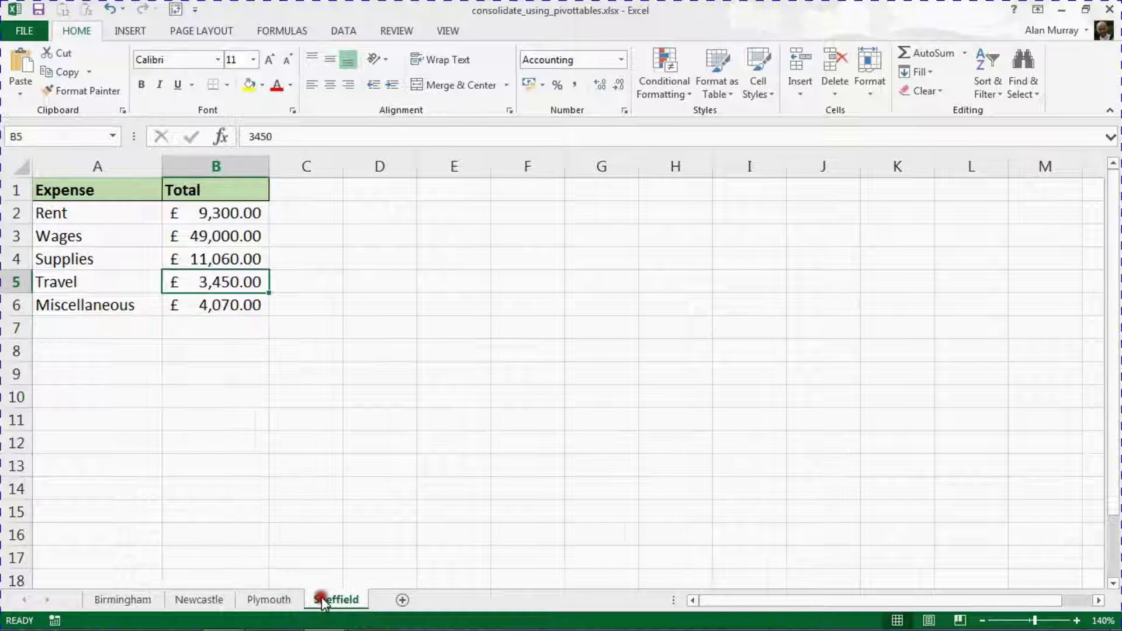
left_click(277, 599)
left_click(220, 599)
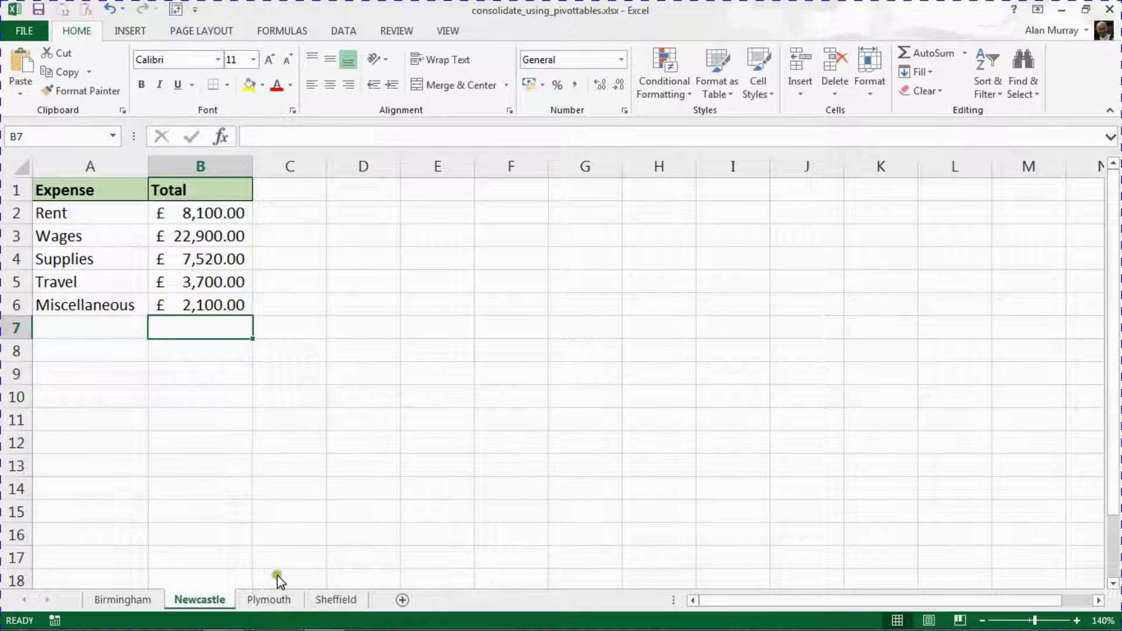
left_click(295, 599)
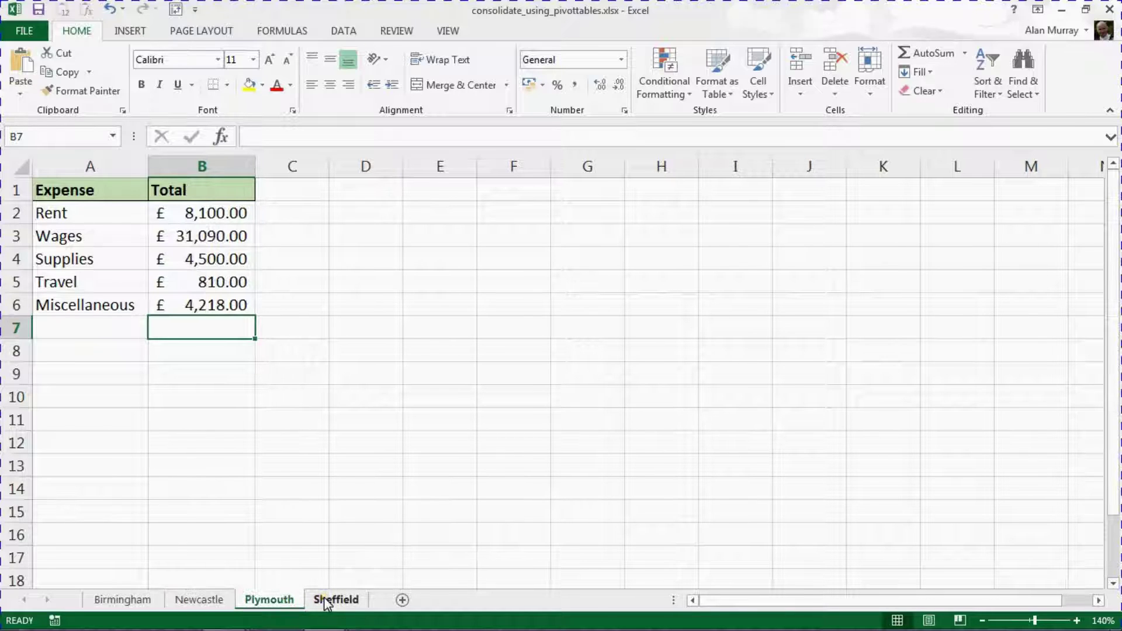
left_click(324, 597)
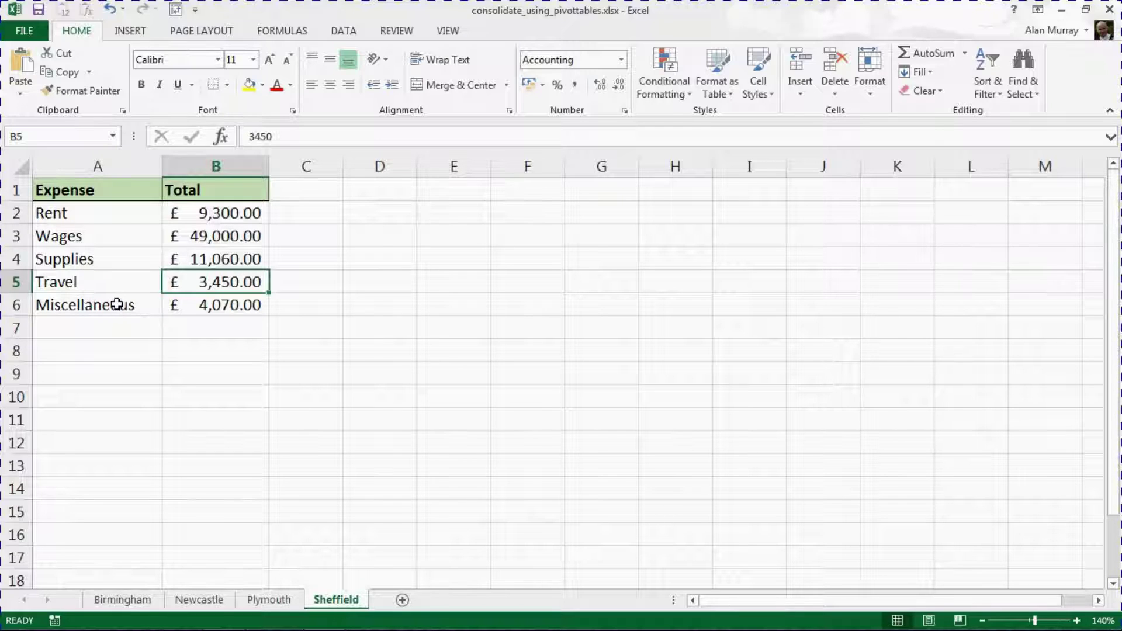
left_click_drag(213, 216, 209, 309)
left_click(208, 309)
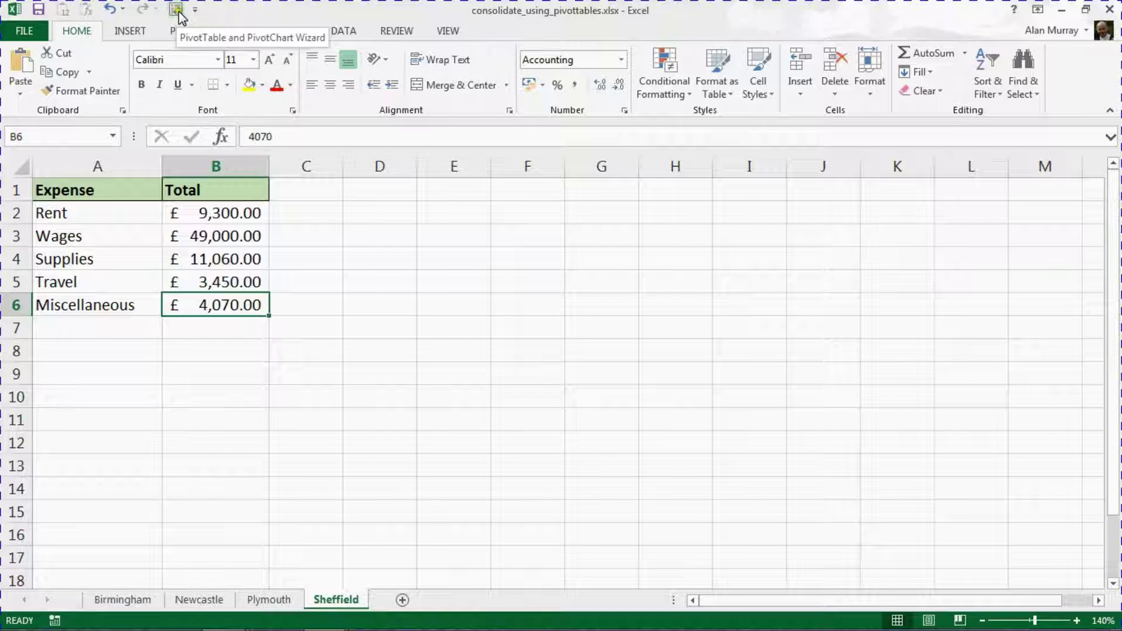
Step: Choose More Commands from the Quick Access Toolbar dropdown
left_click(195, 10)
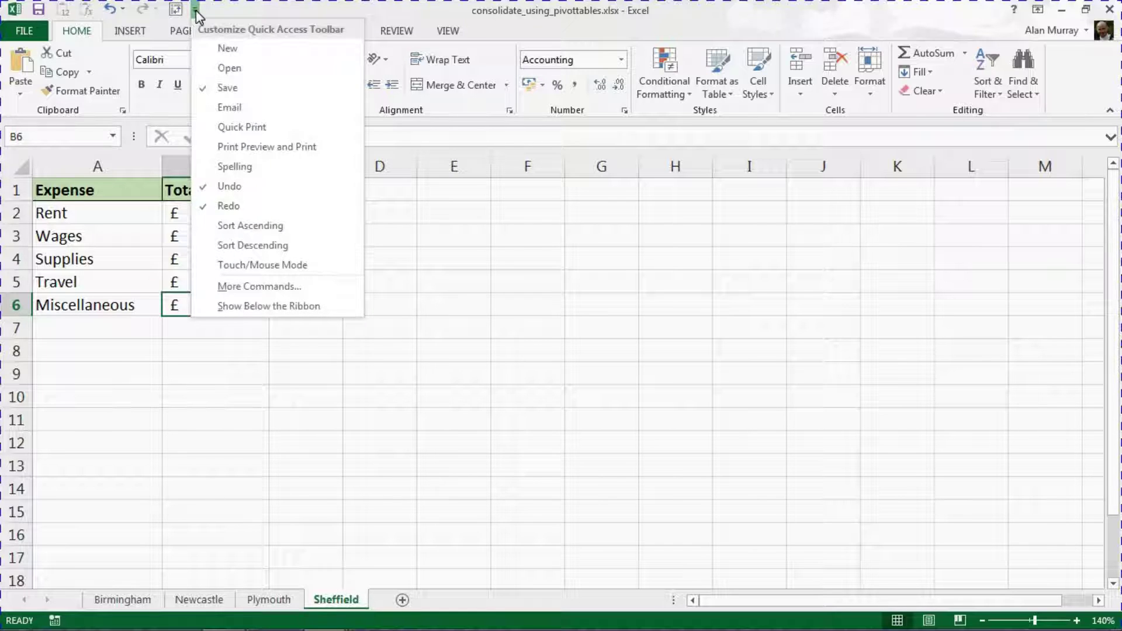
left_click(249, 286)
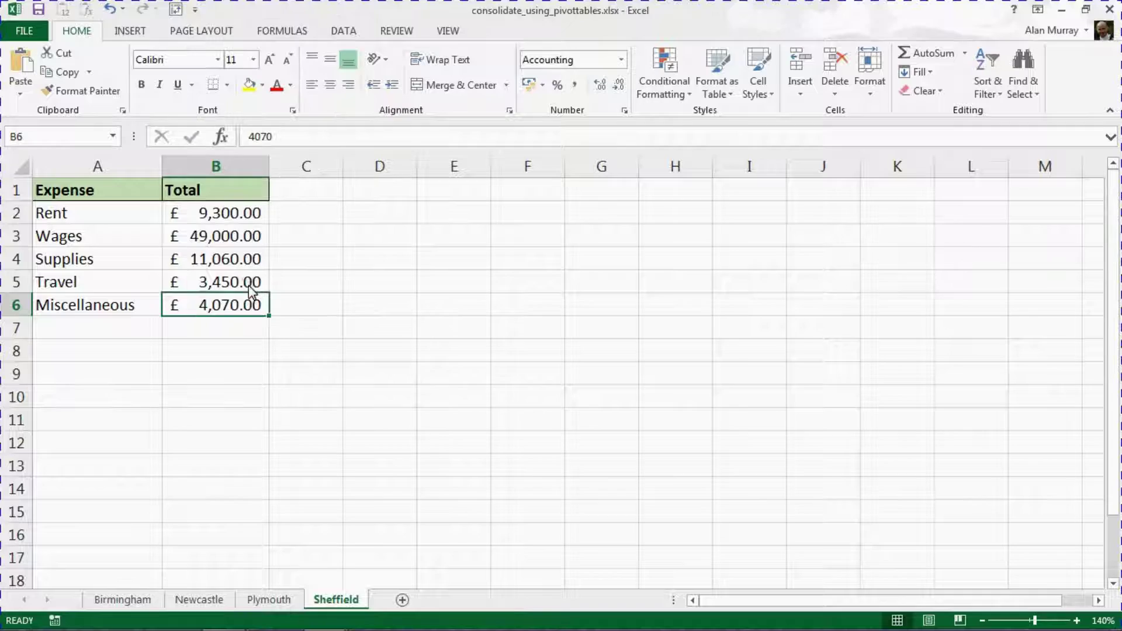
Step: Locate PivotTable and PivotChart Wizard under Commands Not in the Ribbon, then cancel
left_click(416, 129)
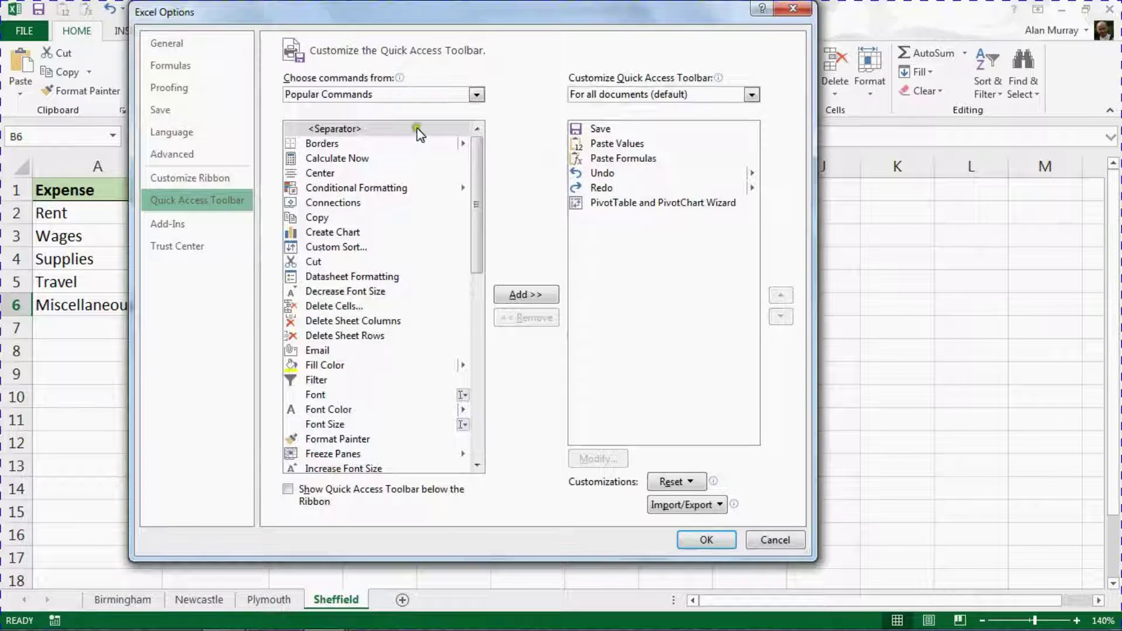
left_click(477, 95)
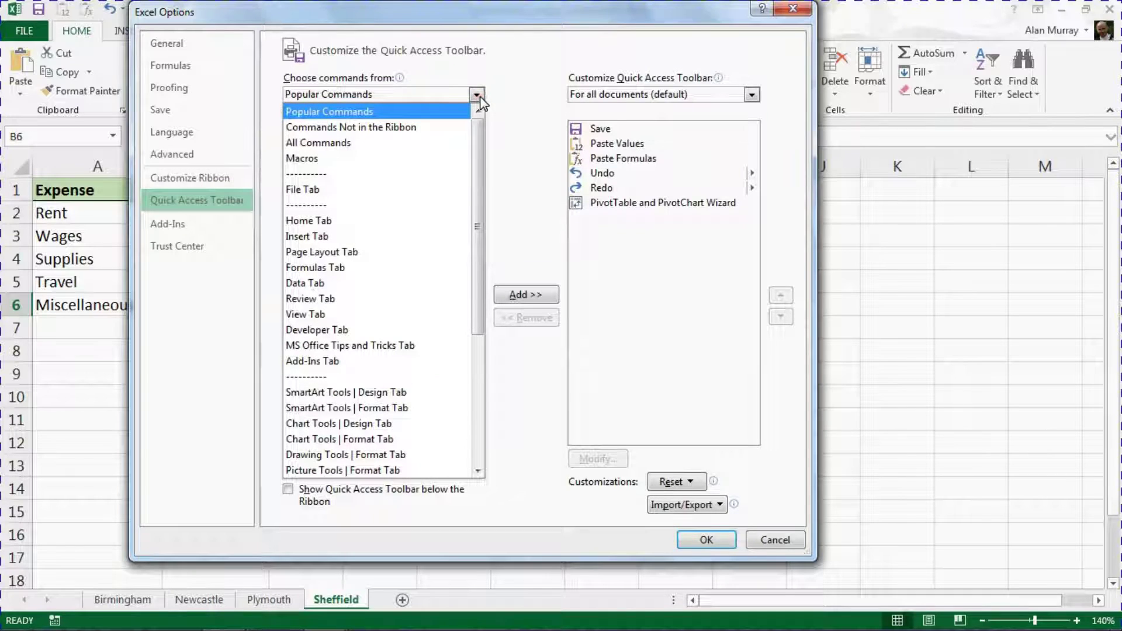
left_click(436, 127)
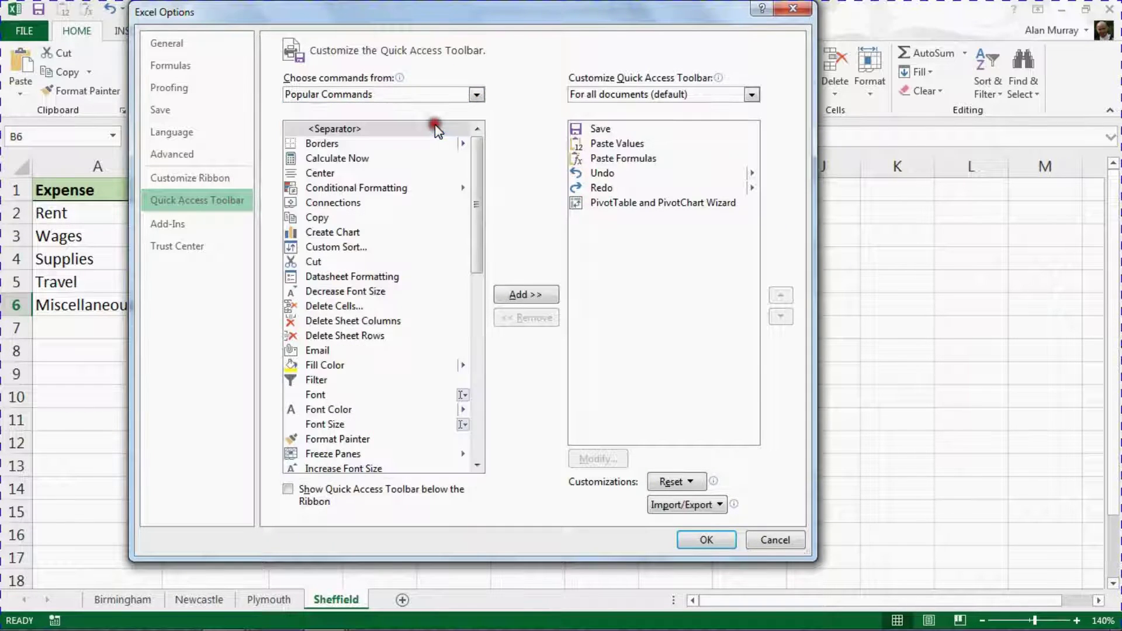
left_click_drag(479, 146, 479, 345)
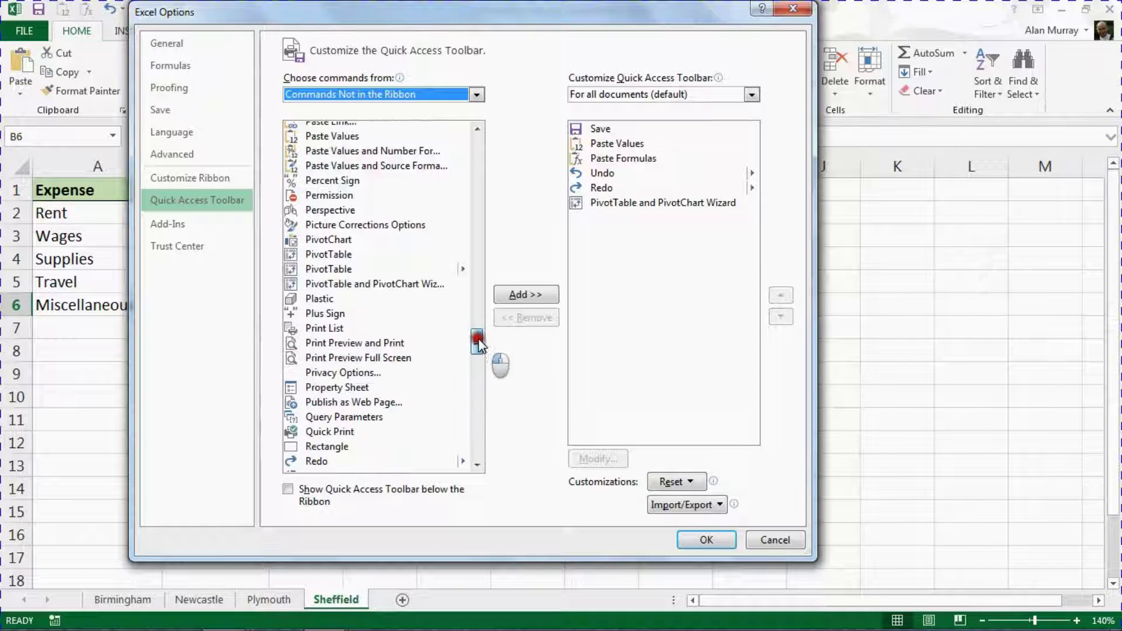
left_click(434, 286)
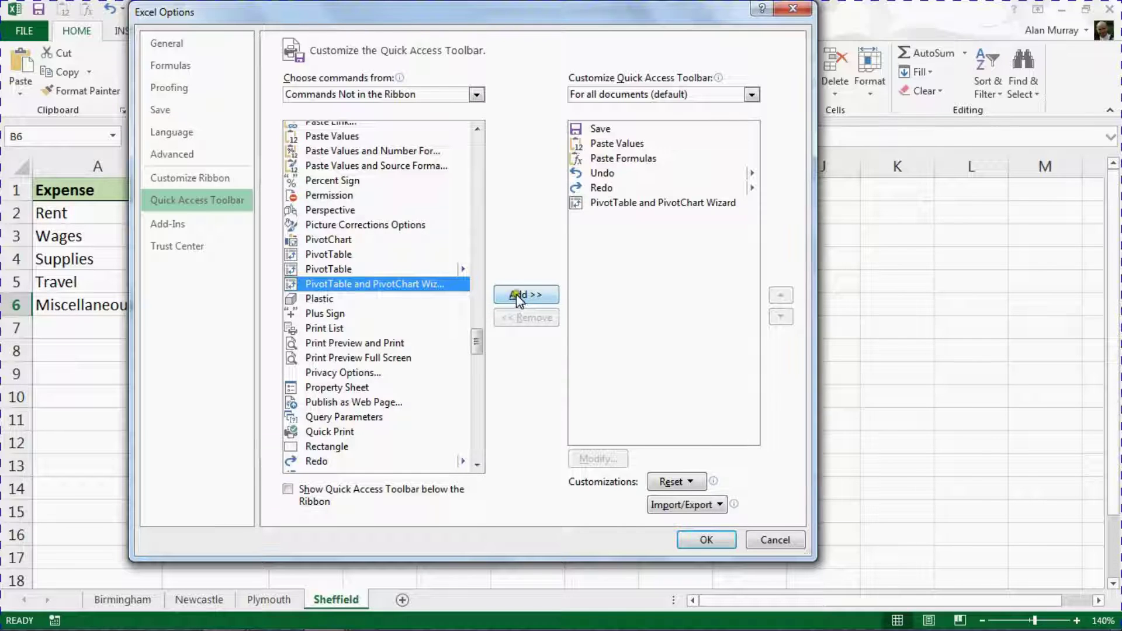
left_click(752, 544)
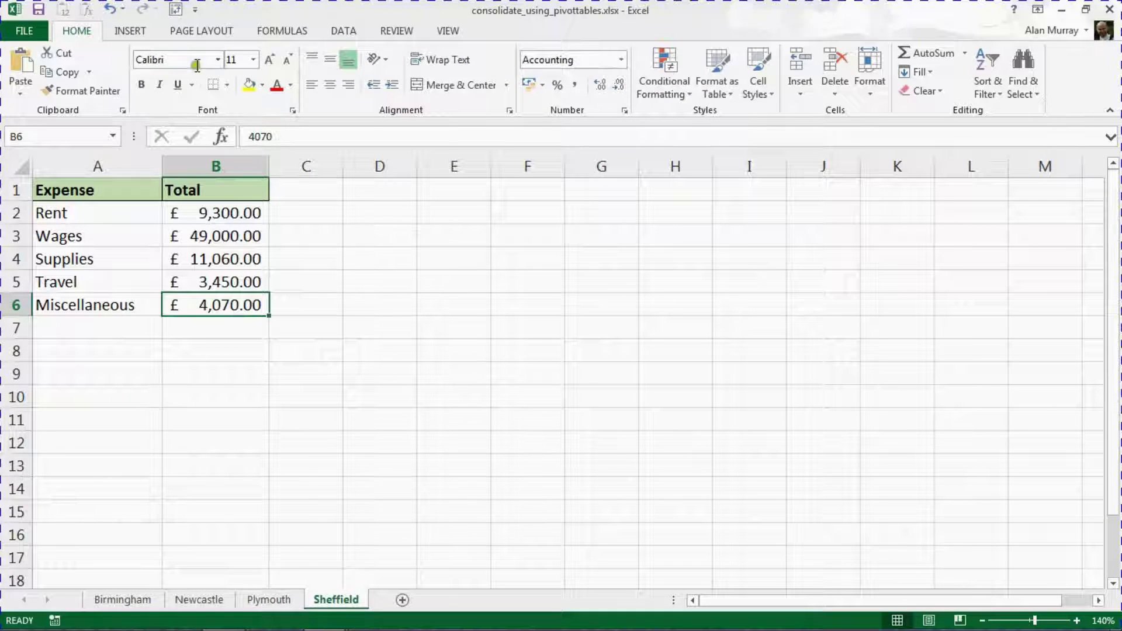
Step: Start the PivotTable and PivotChart Wizard using Multiple consolidation ranges as the source
left_click(175, 10)
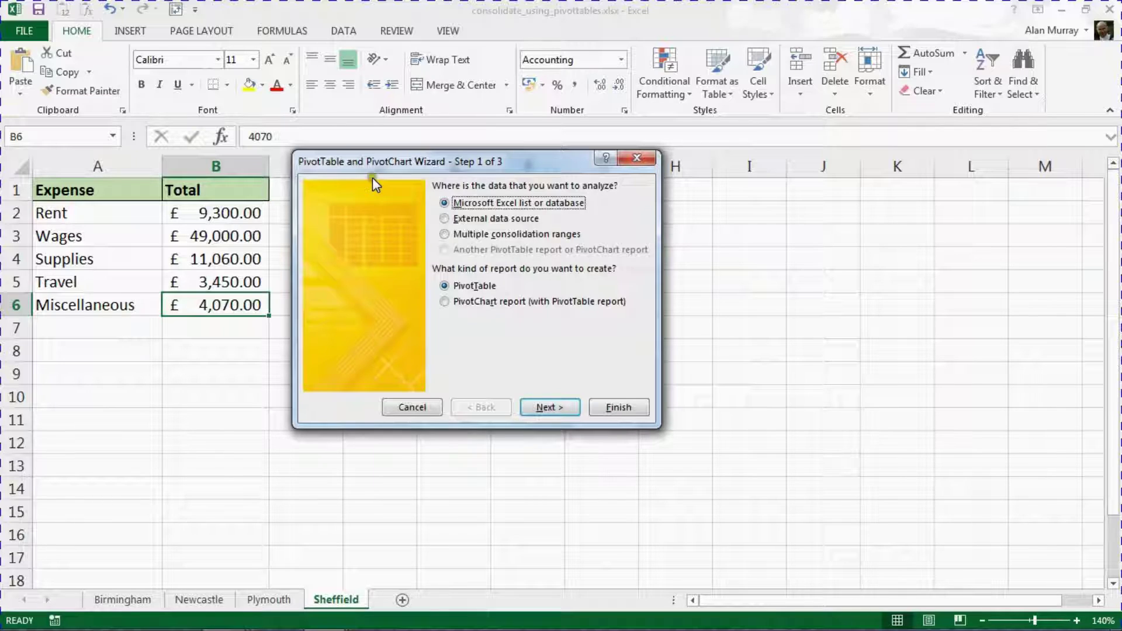
left_click(445, 235)
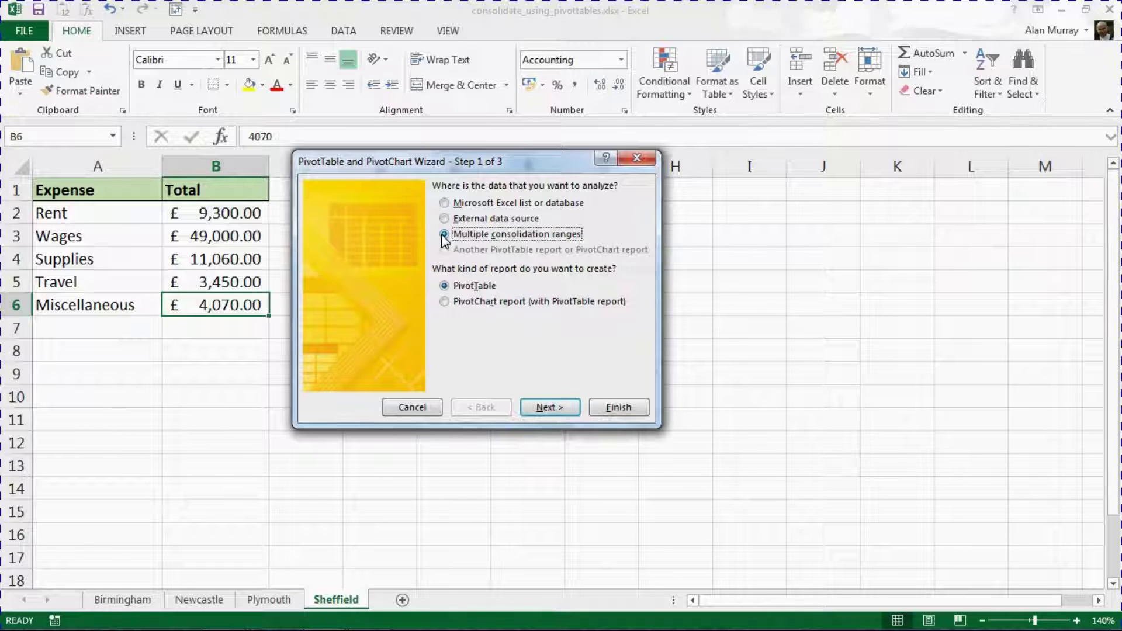
left_click(548, 408)
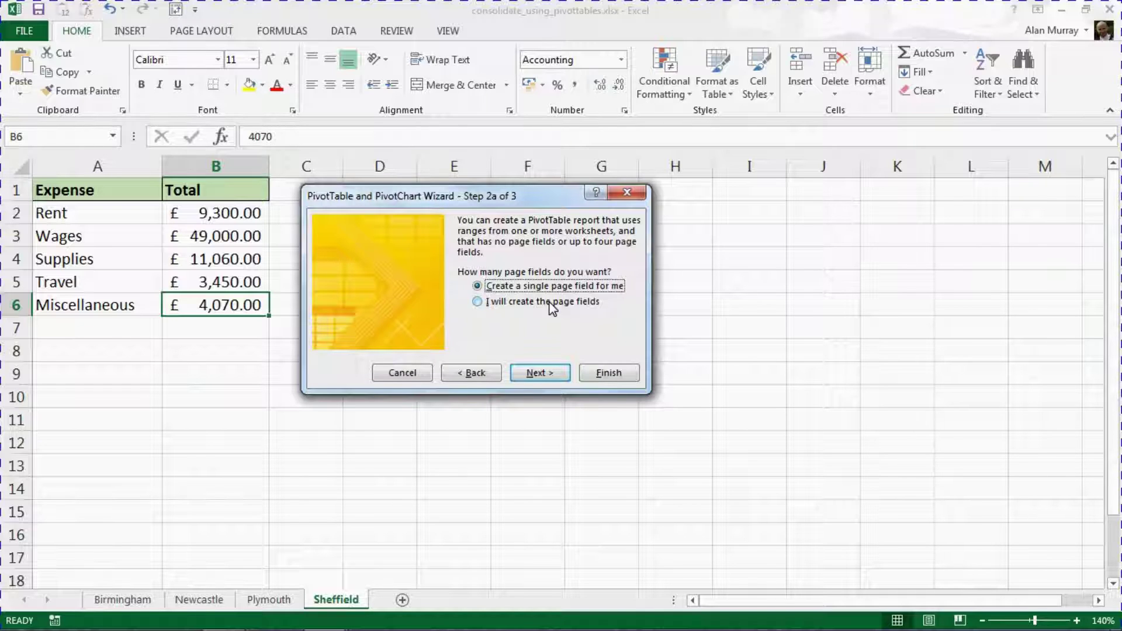
Step: Pick 'I will create the page fields' in Step 2a and continue
left_click(536, 304)
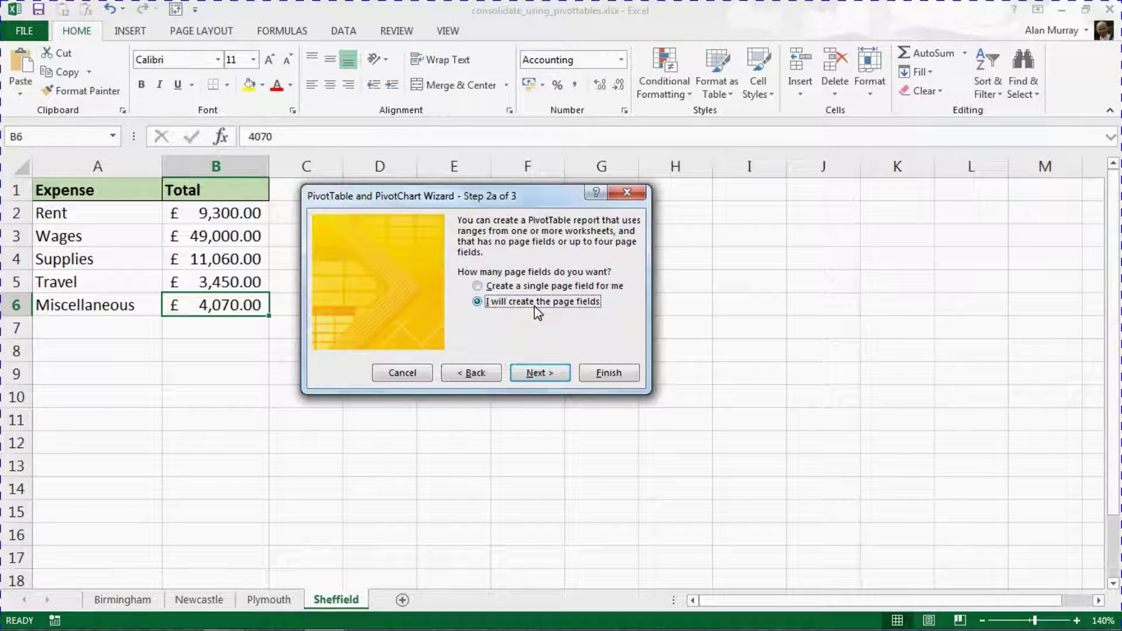
left_click(536, 370)
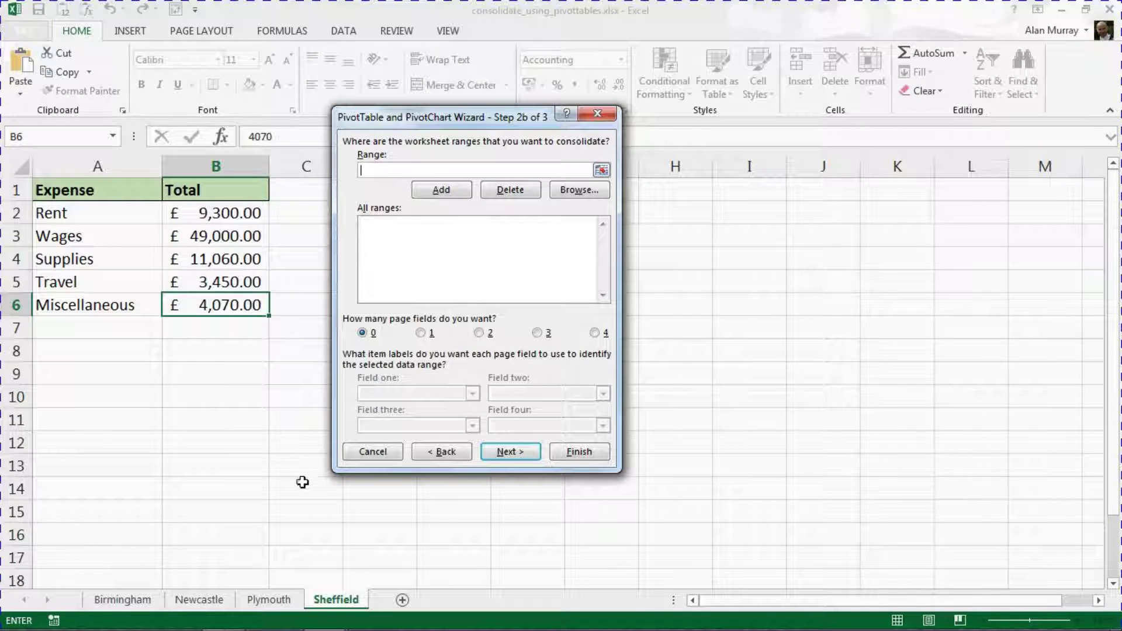
Step: Add the Birmingham and Newcastle A1:B6 ranges to the consolidation list
left_click(146, 599)
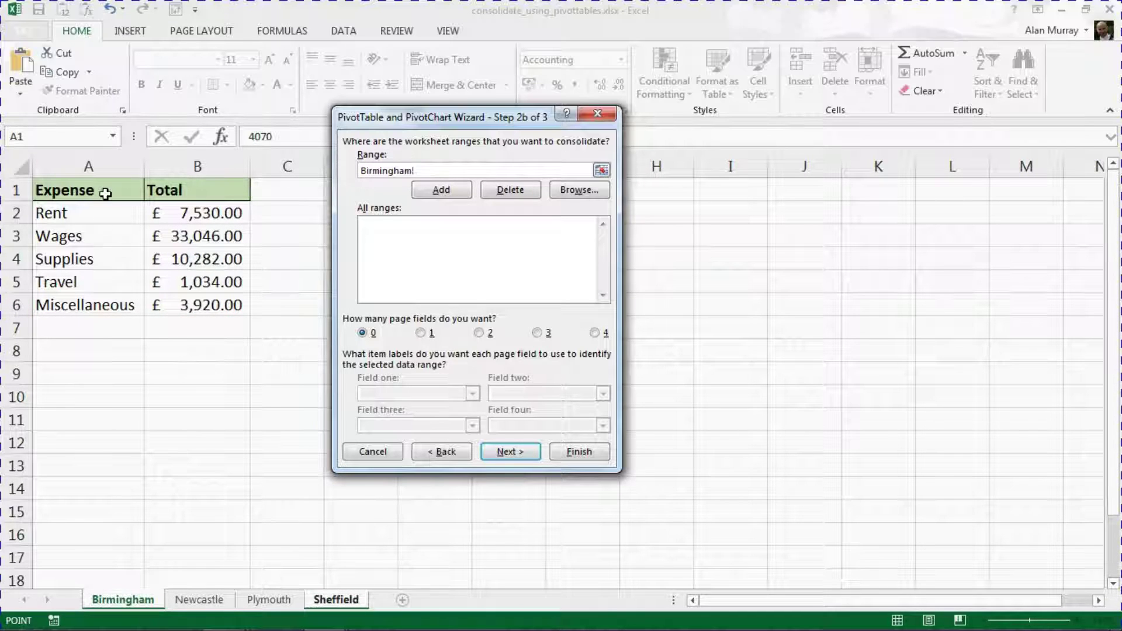
left_click_drag(105, 195, 188, 308)
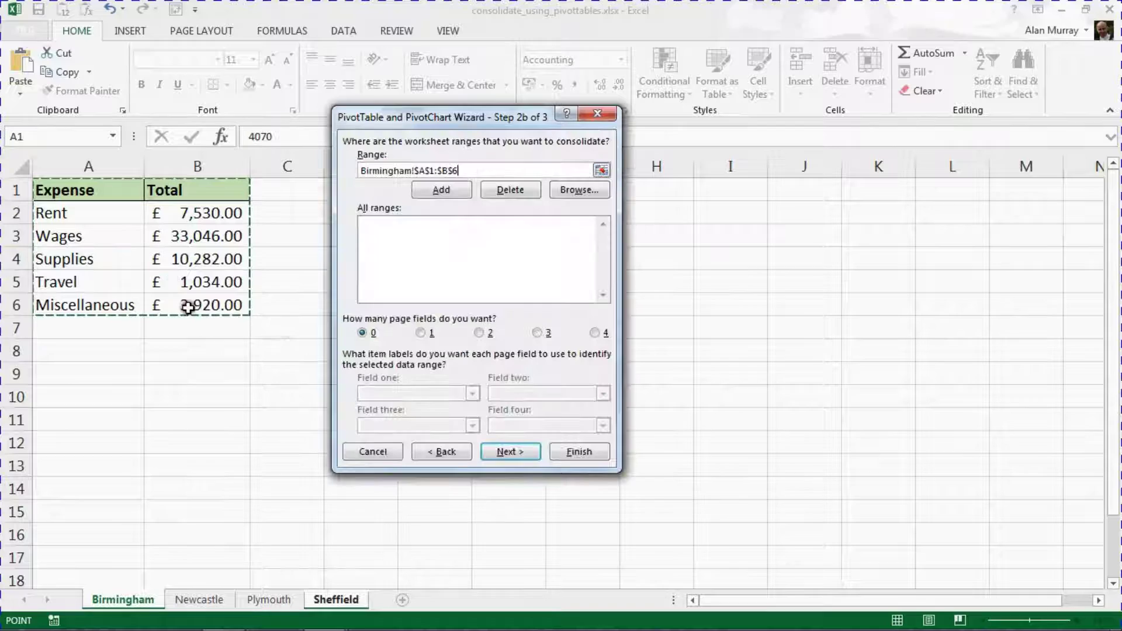
left_click(441, 191)
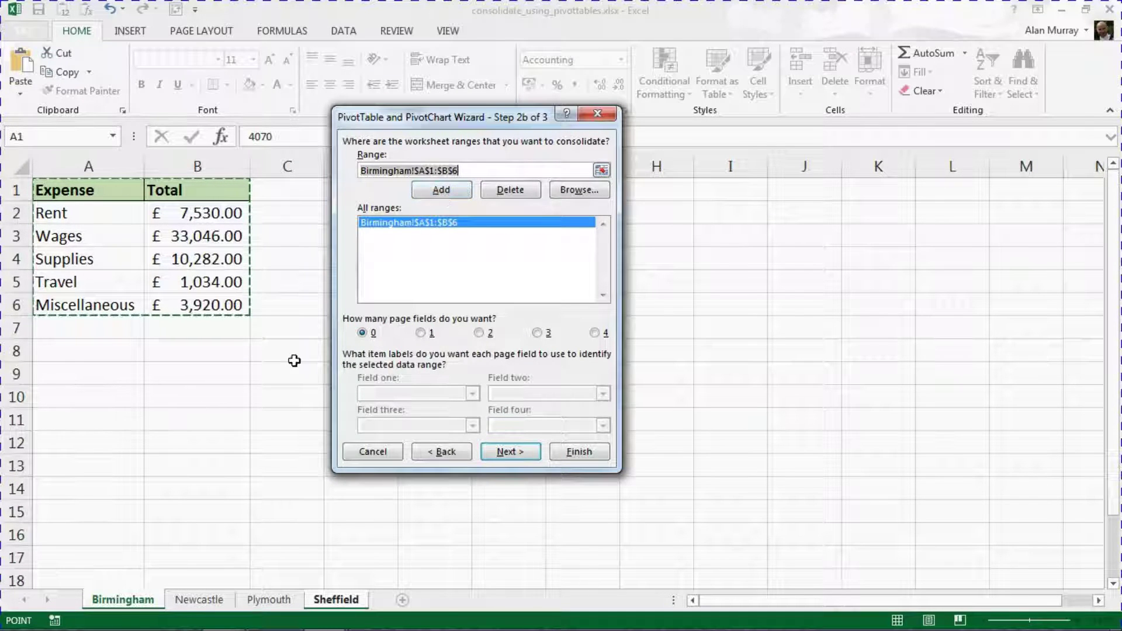
left_click(186, 601)
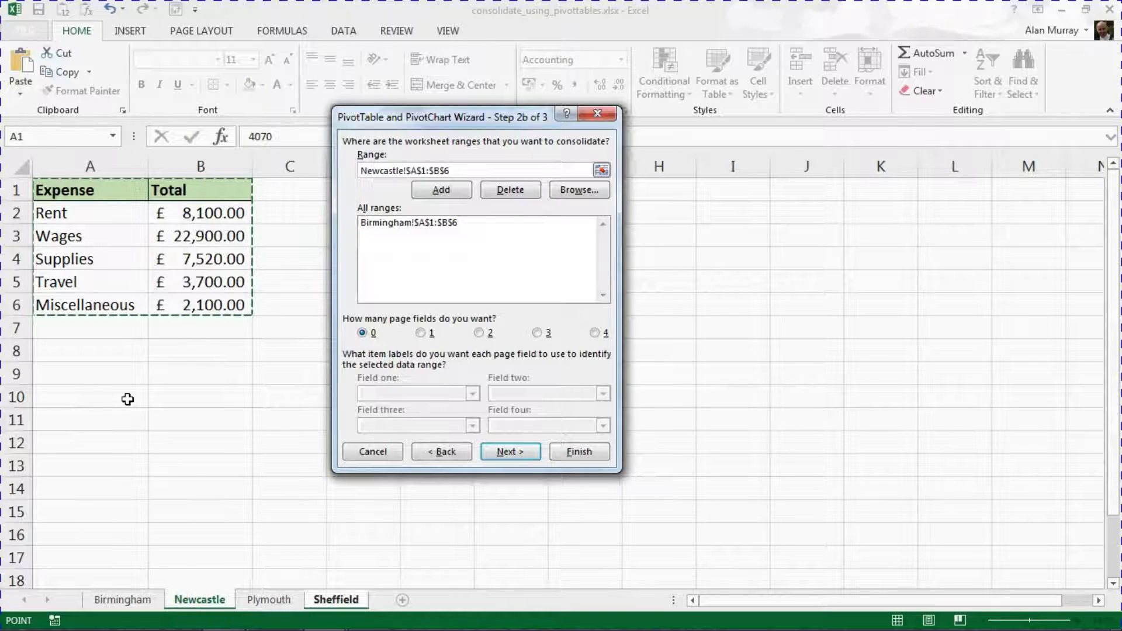
left_click_drag(77, 195, 187, 299)
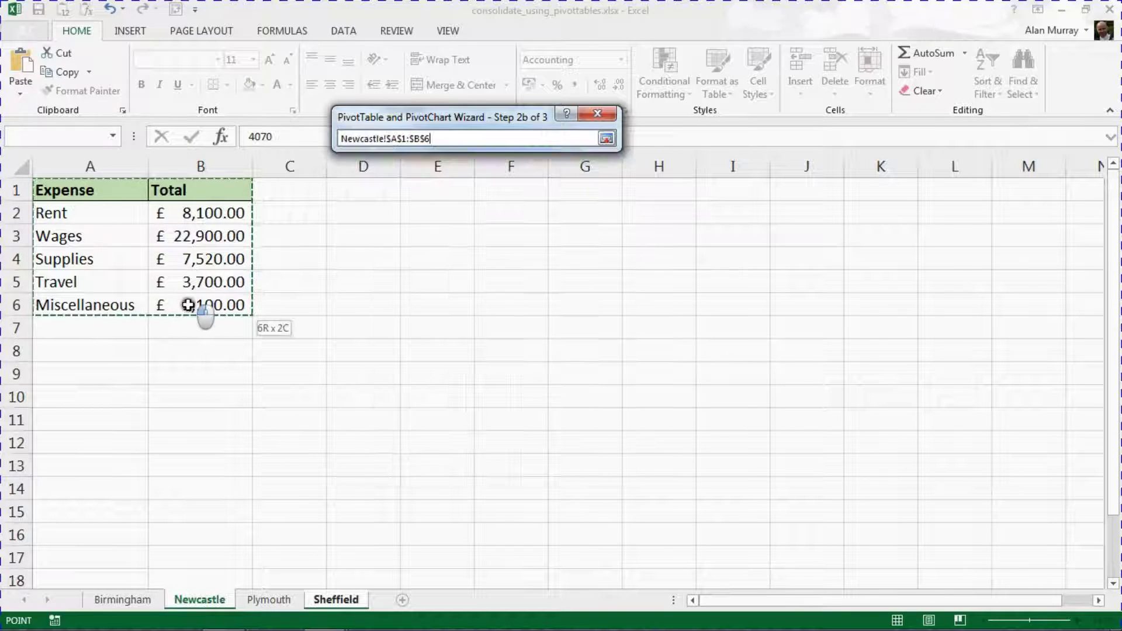
left_click_drag(188, 305, 188, 305)
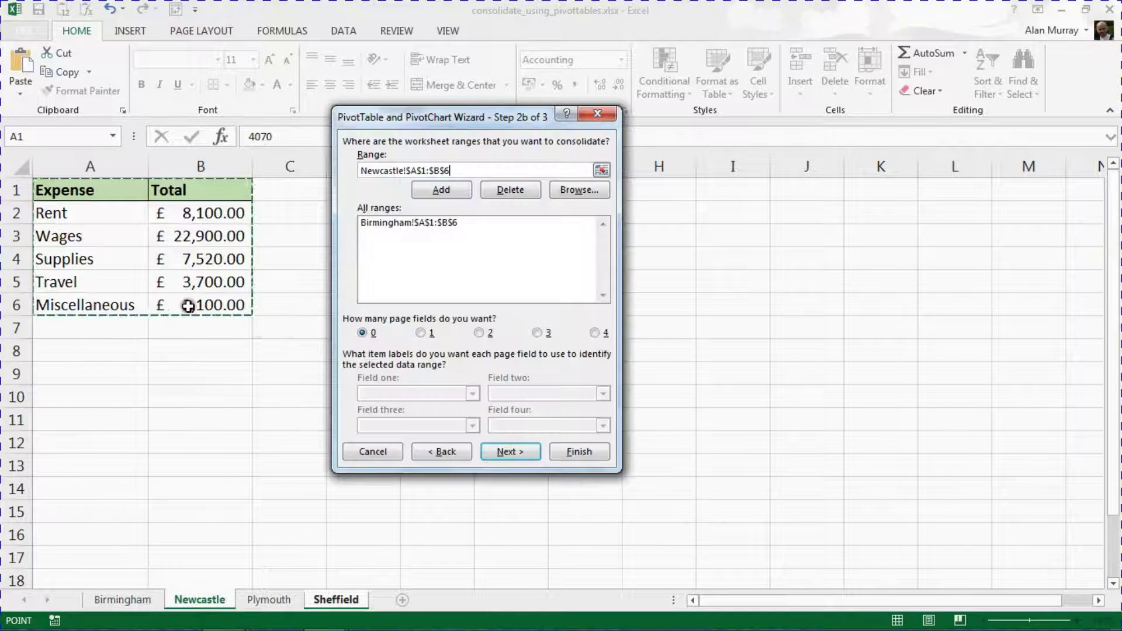
left_click(438, 190)
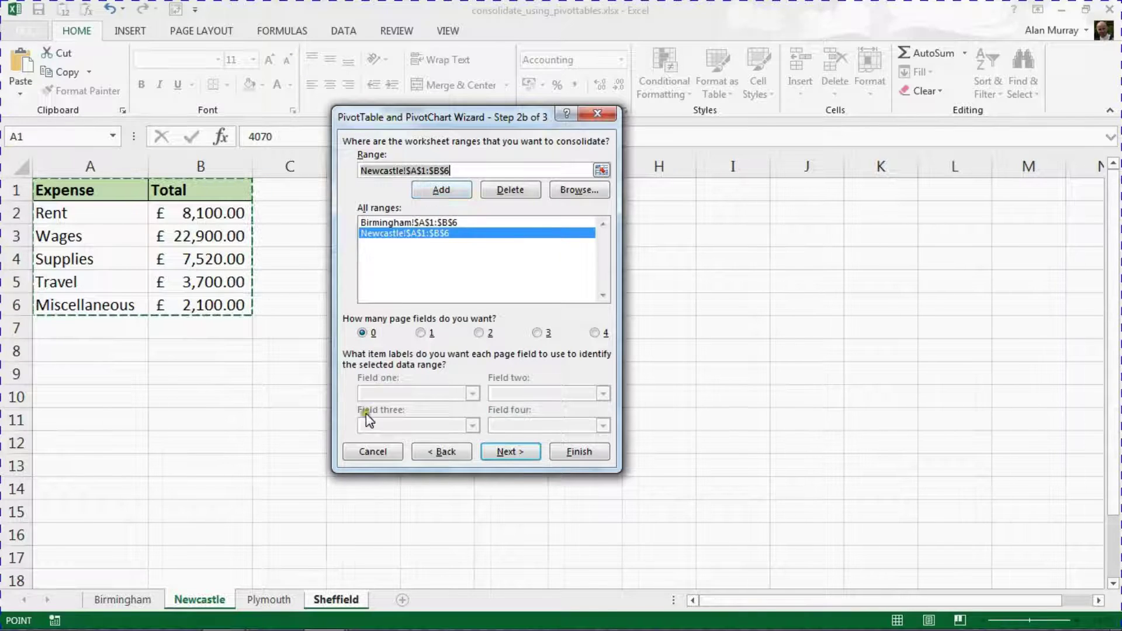
Step: Add the Plymouth and Sheffield A1:B6 ranges to the list as well
left_click(269, 600)
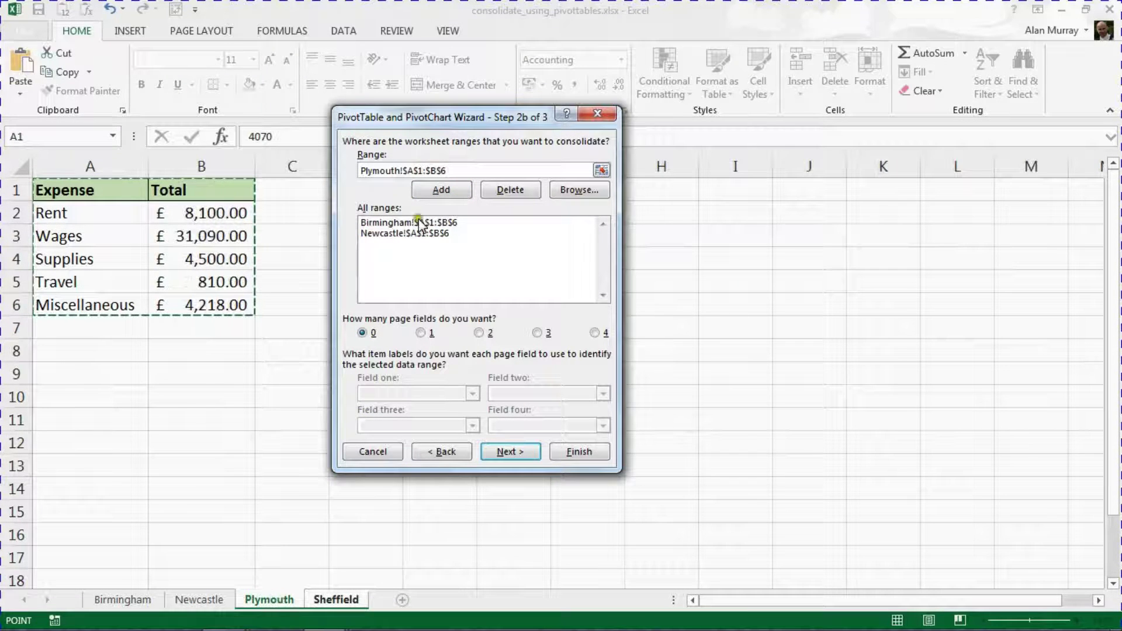
left_click(433, 196)
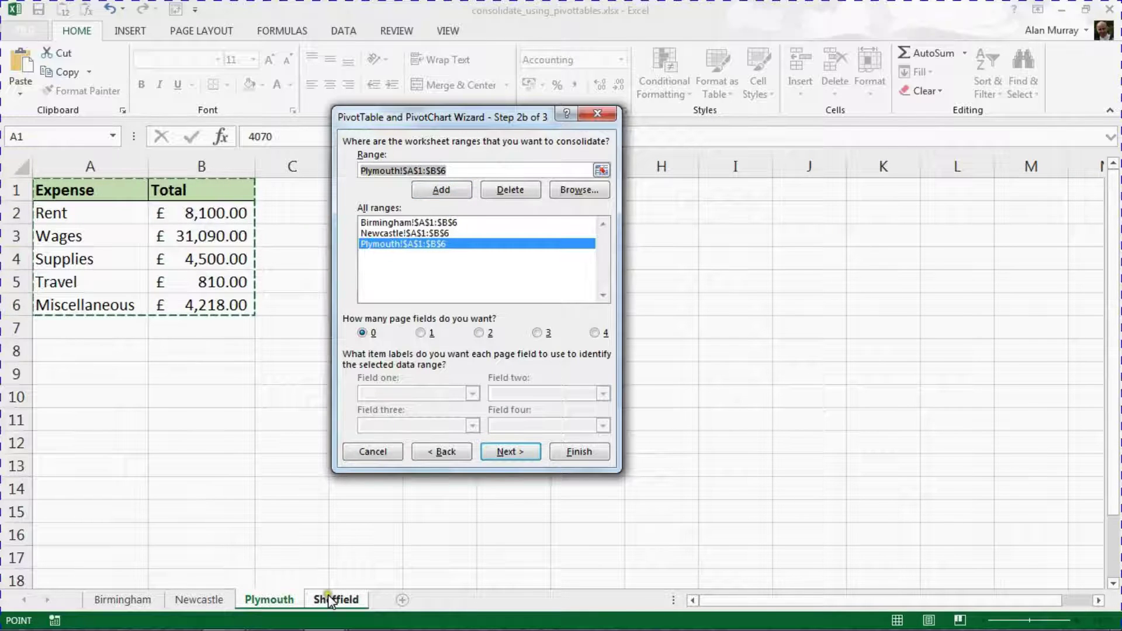
left_click(326, 587)
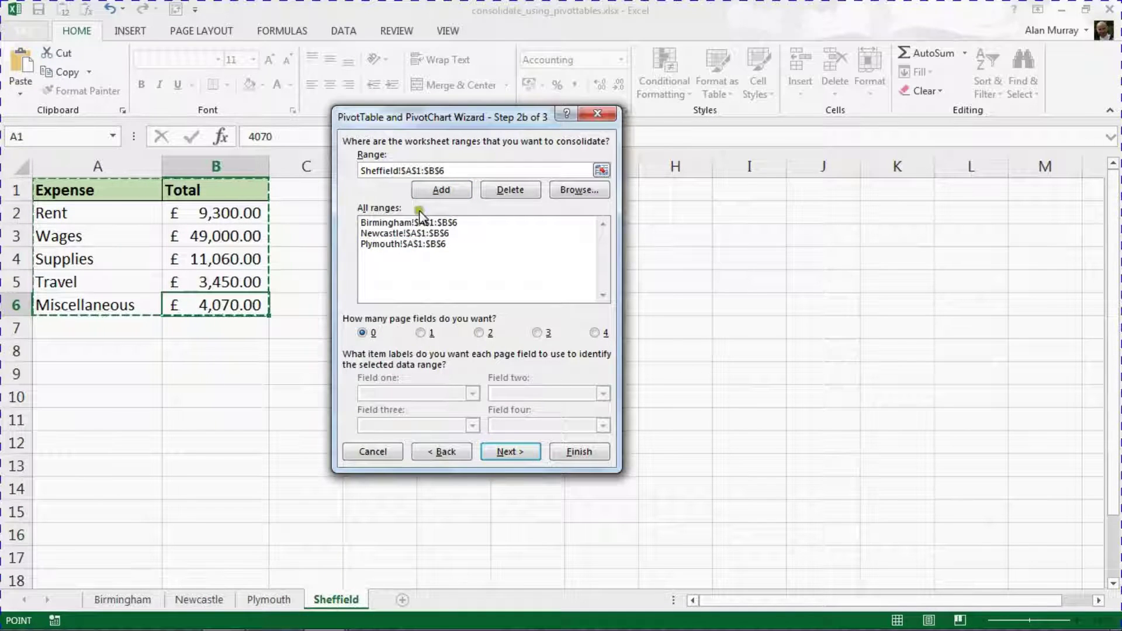
left_click(435, 192)
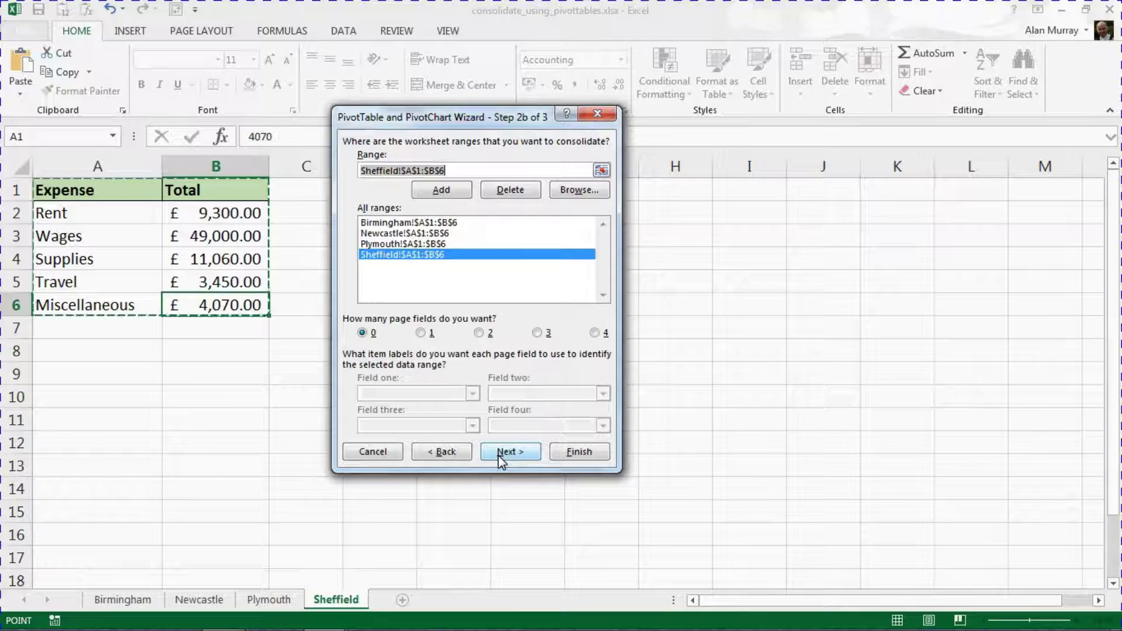
Step: Finish the wizard with the pivot table placed on a New worksheet
left_click(505, 452)
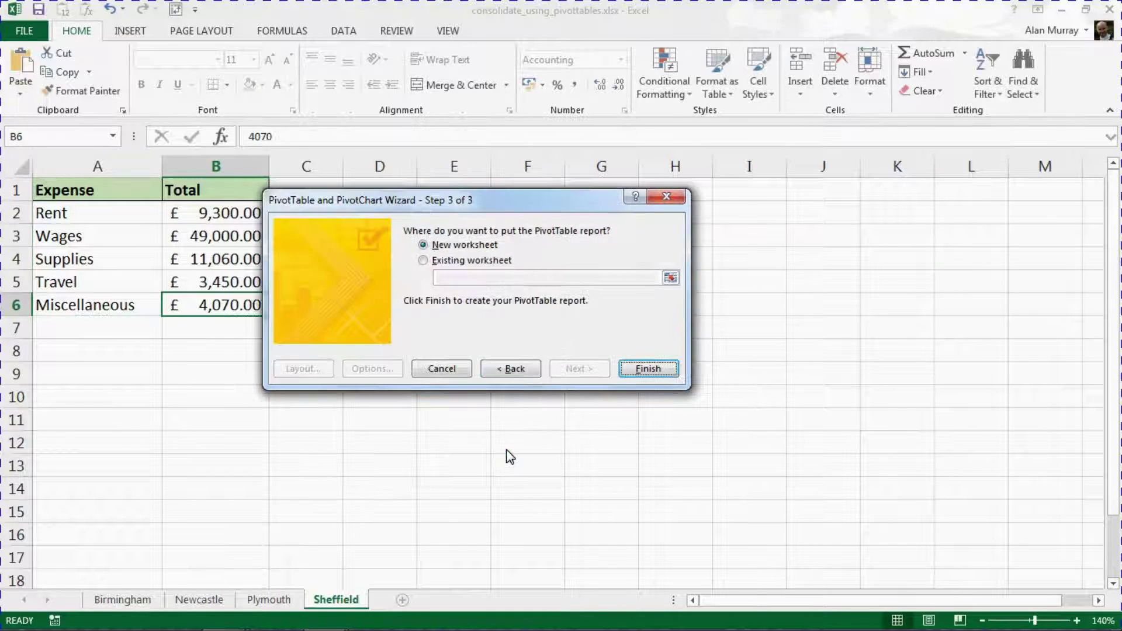
left_click(466, 338)
left_click(631, 369)
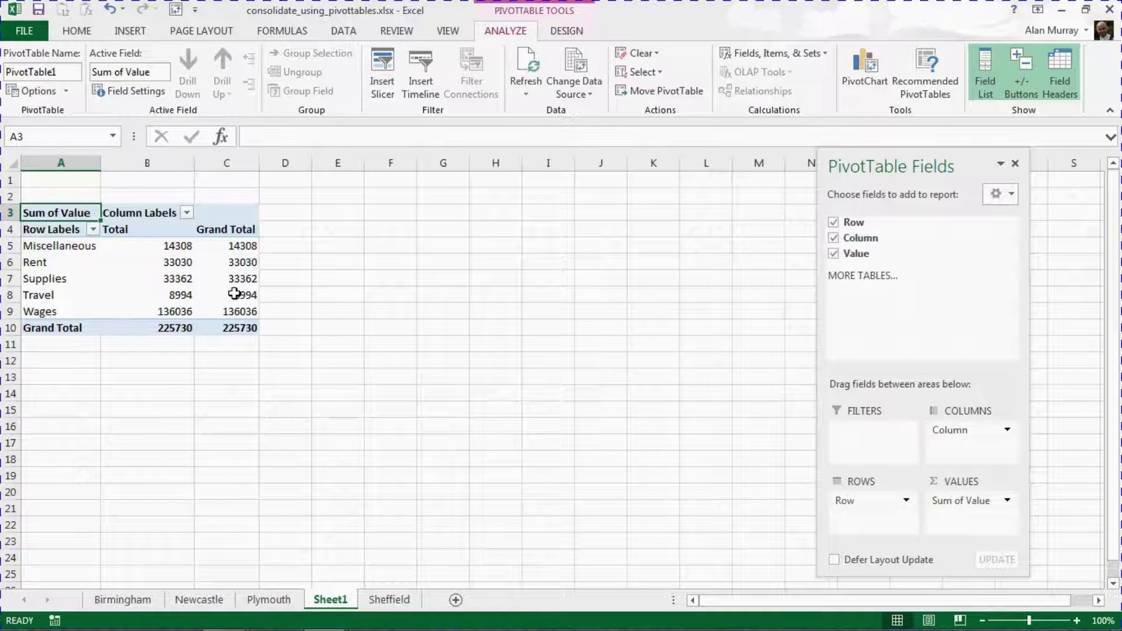
Step: Drag Sheet1 ahead of Birmingham and rename the tab 'Summary'
mouse_move(246, 284)
mouse_move(330, 605)
left_mouse_down()
mouse_move(222, 608)
mouse_move(160, 585)
mouse_move(109, 584)
left_mouse_up()
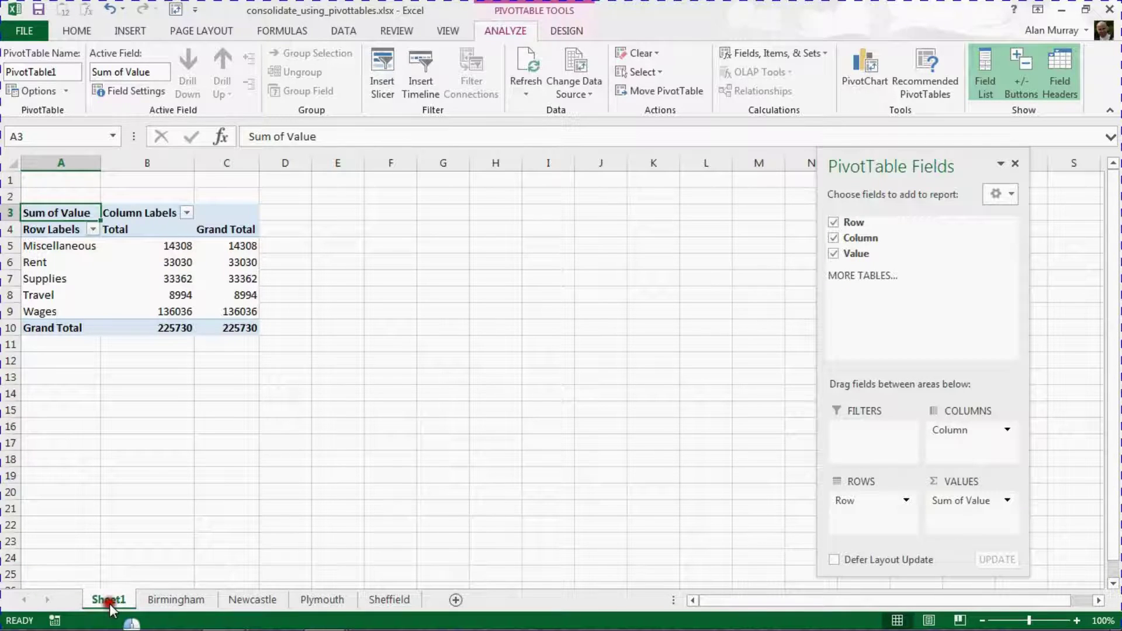
double_click(110, 605)
type("Summary")
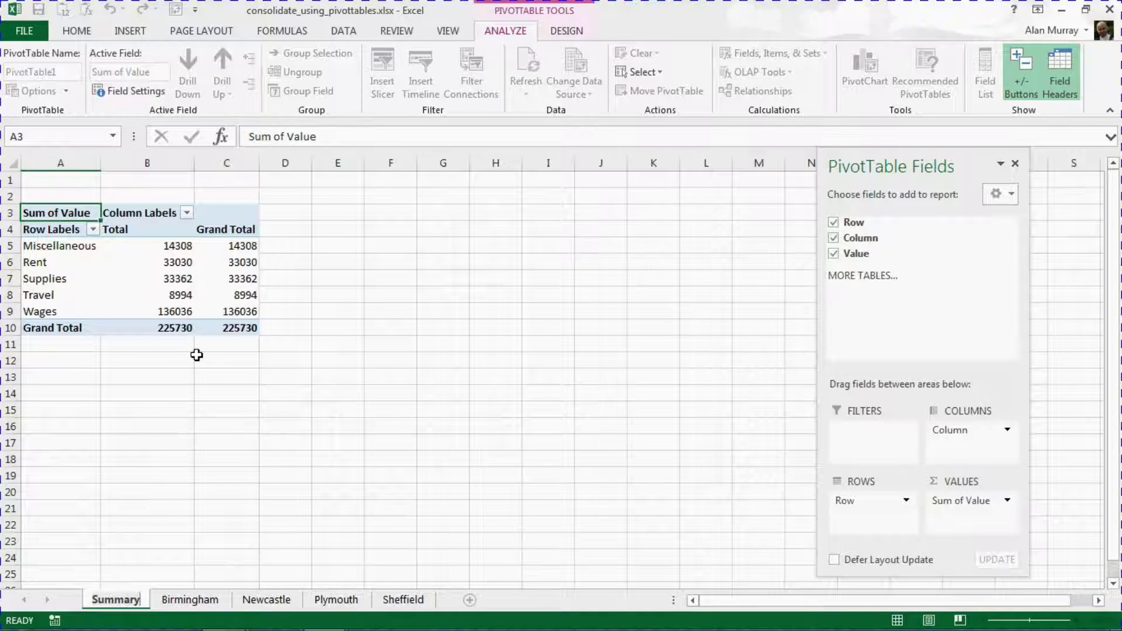
left_click(181, 289)
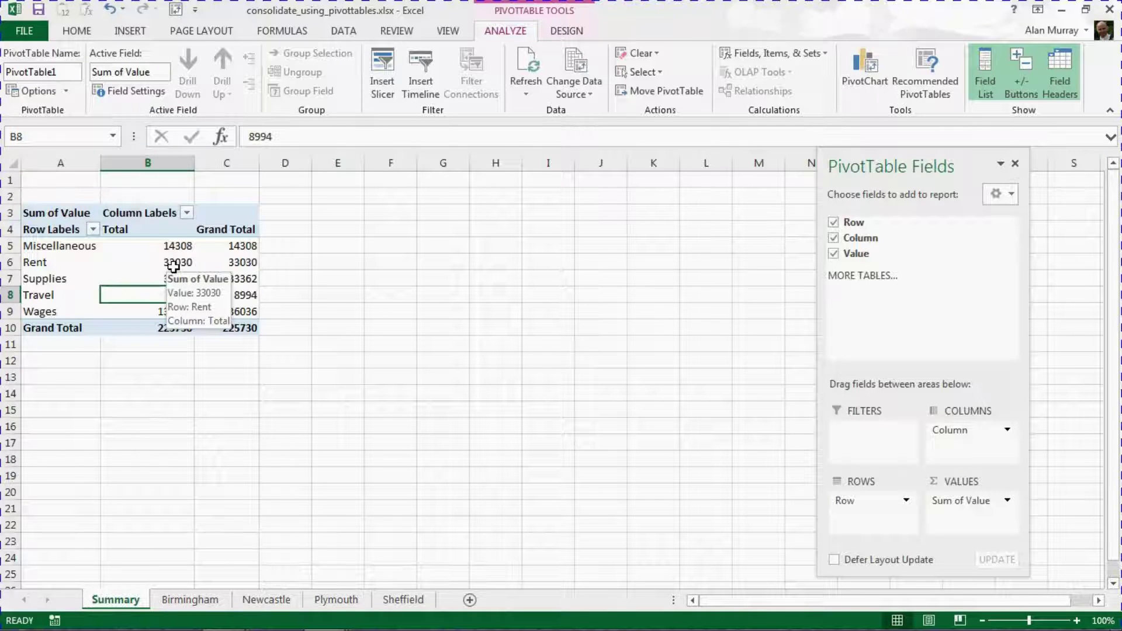
Step: Give the pivot values Accounting Number Format with £ symbol and 2 decimal places
right_click(173, 266)
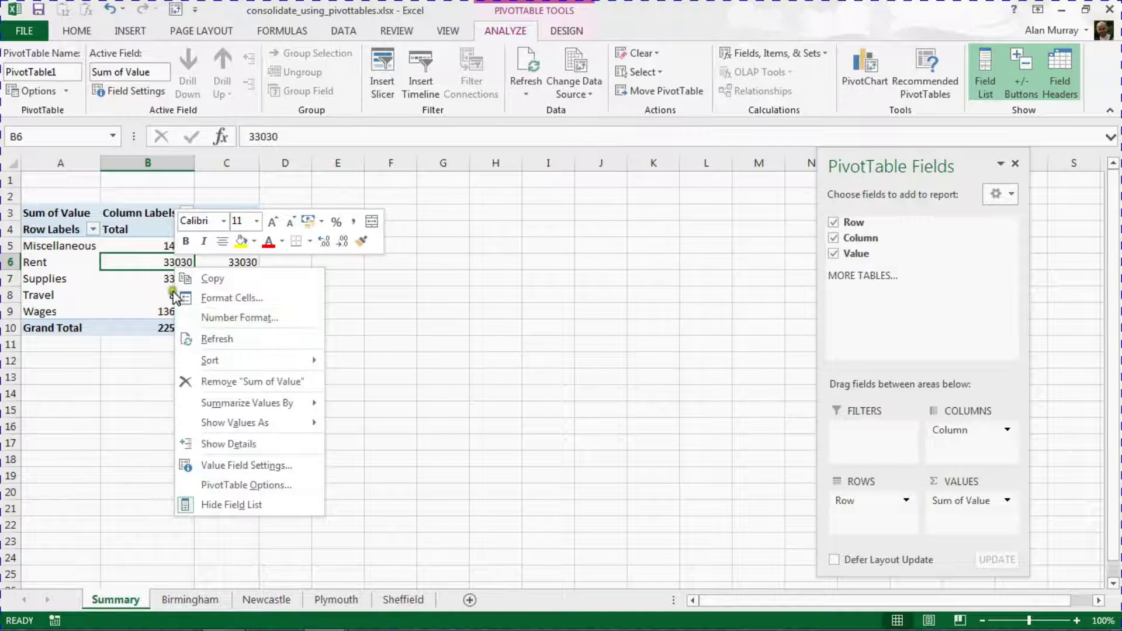
left_click(156, 285)
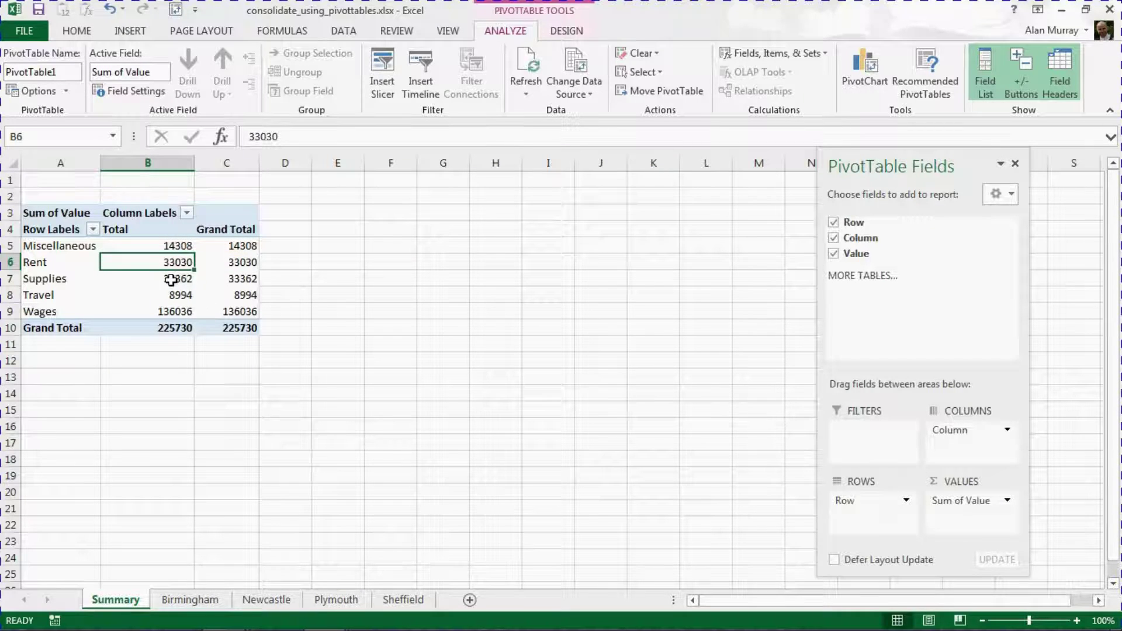
left_click(171, 280)
right_click(170, 280)
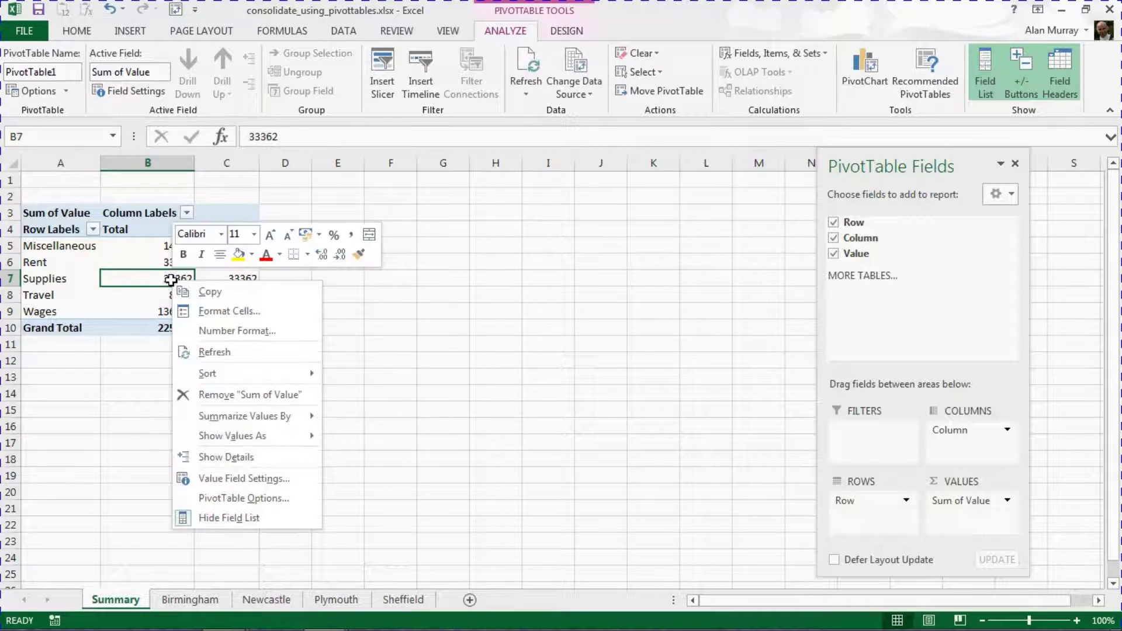
left_click(202, 328)
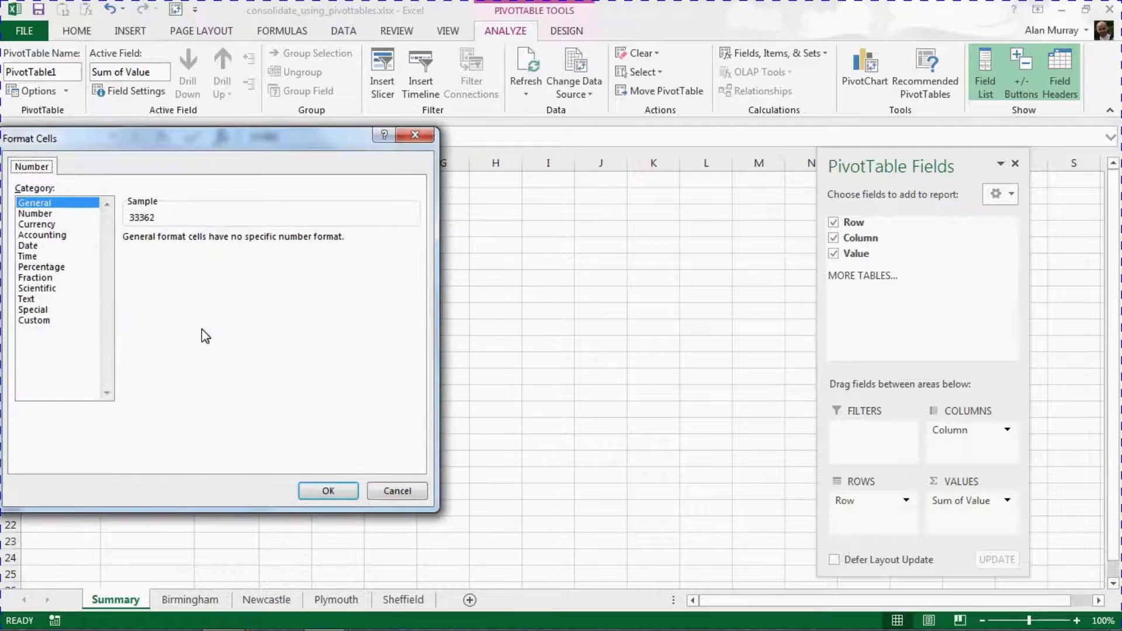
left_click(68, 236)
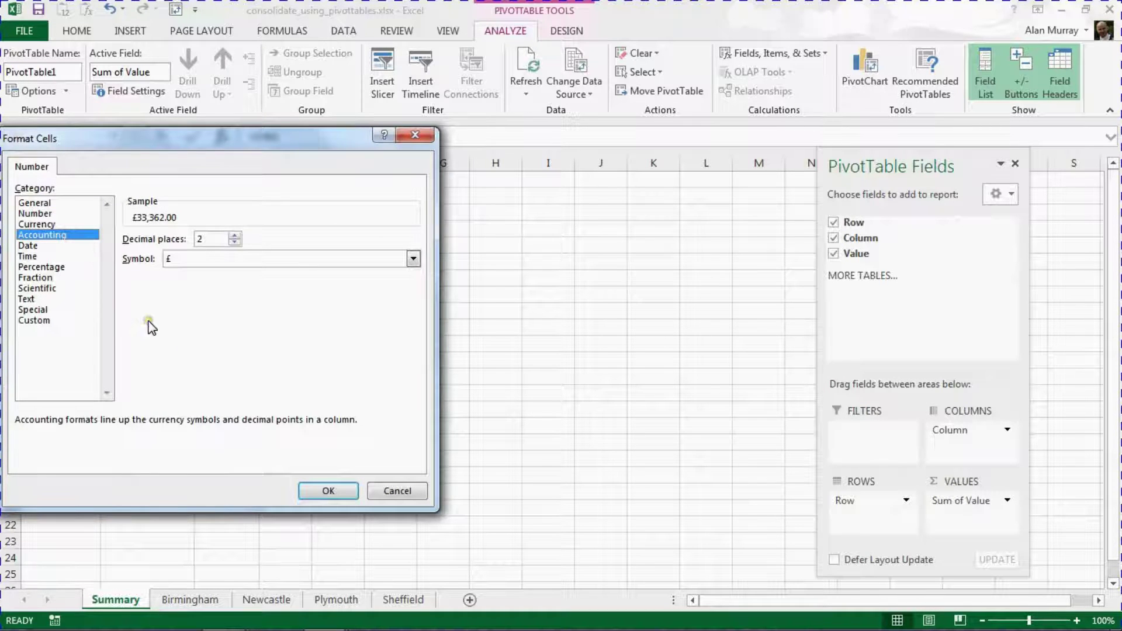
left_click(321, 490)
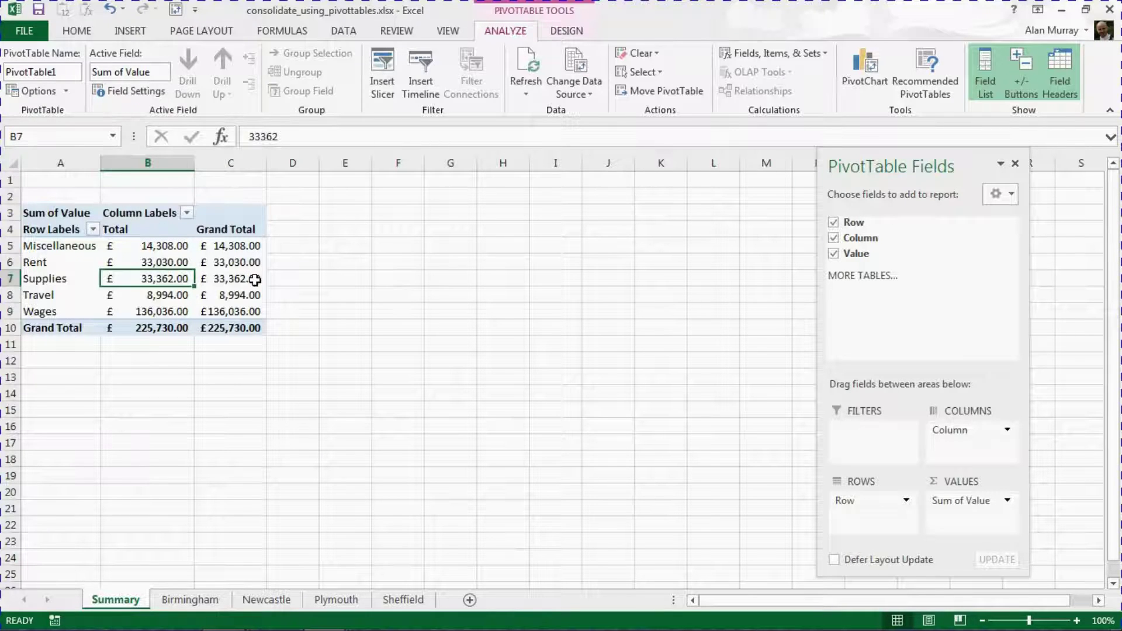
mouse_move(255, 280)
left_click_drag(178, 311, 213, 297)
Step: Set the pivot table's Grand Totals to On for Columns Only in the Design tab
mouse_move(213, 297)
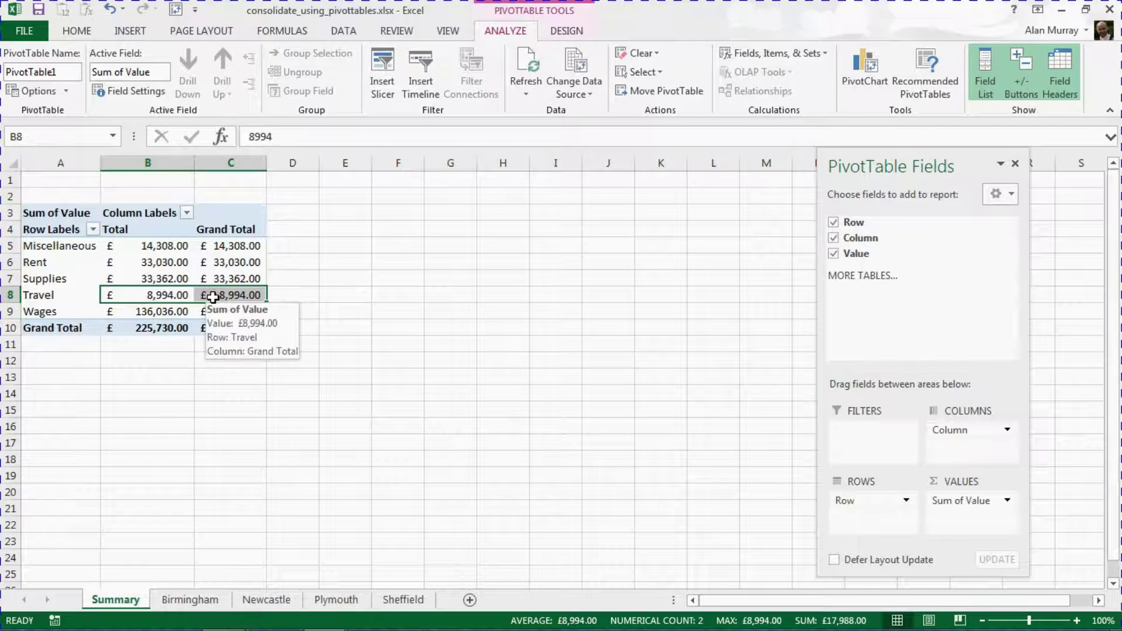
left_click(170, 270)
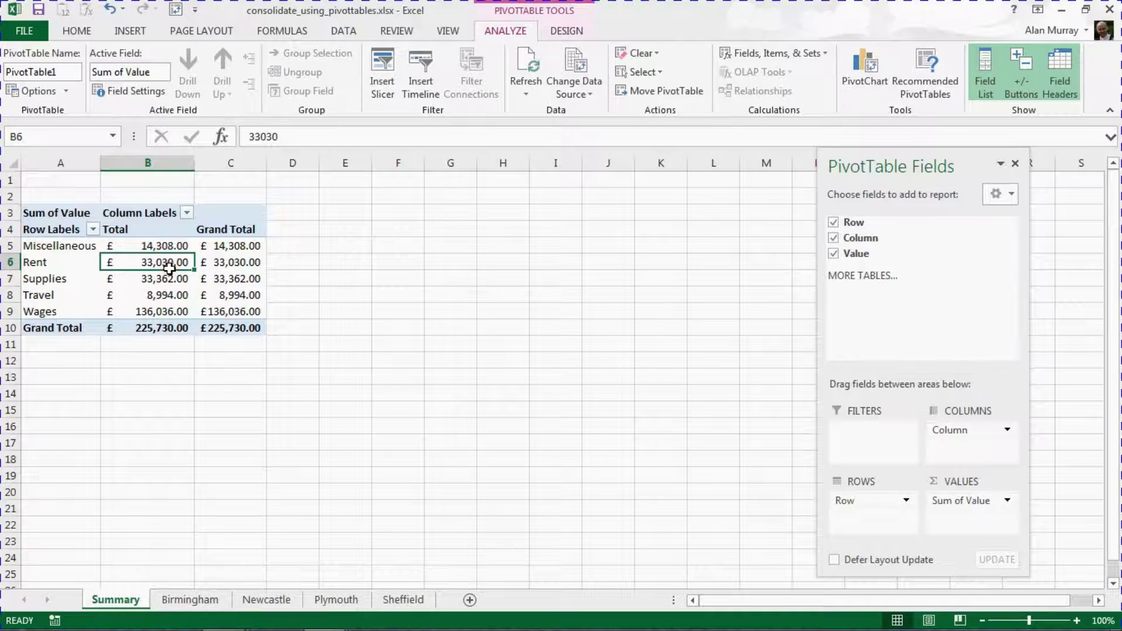
left_click(225, 308)
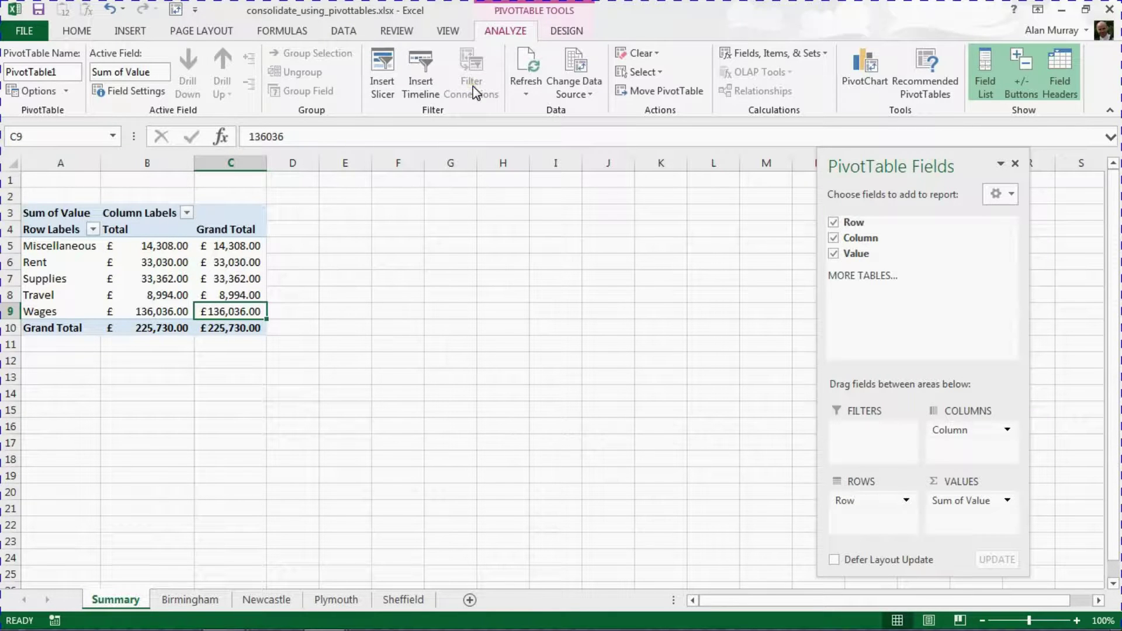
left_click(553, 33)
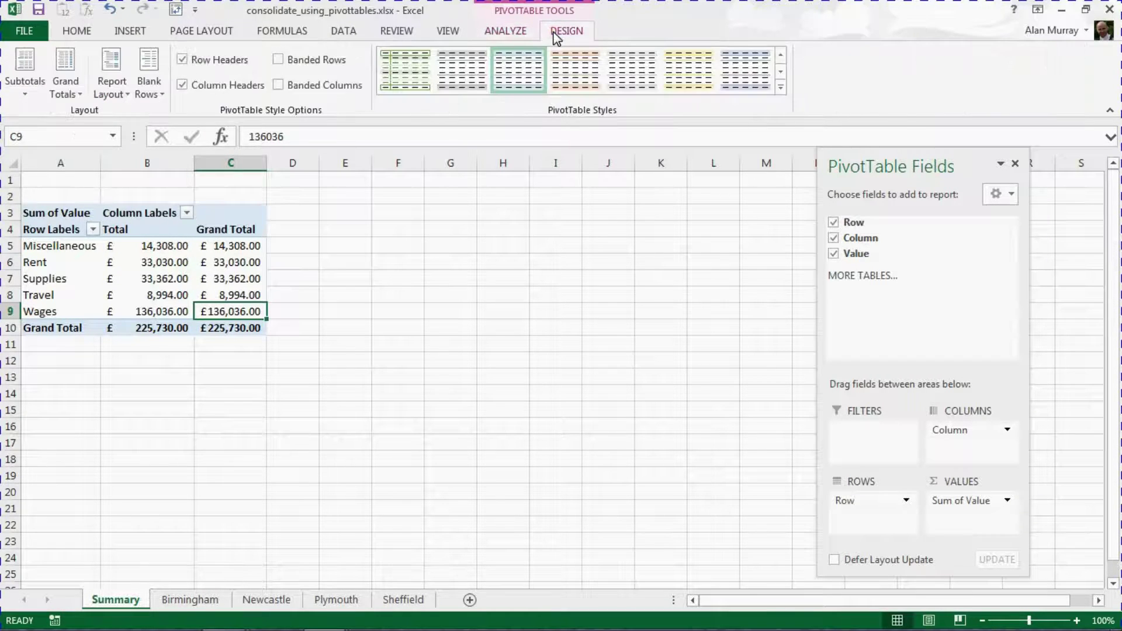
left_click(76, 96)
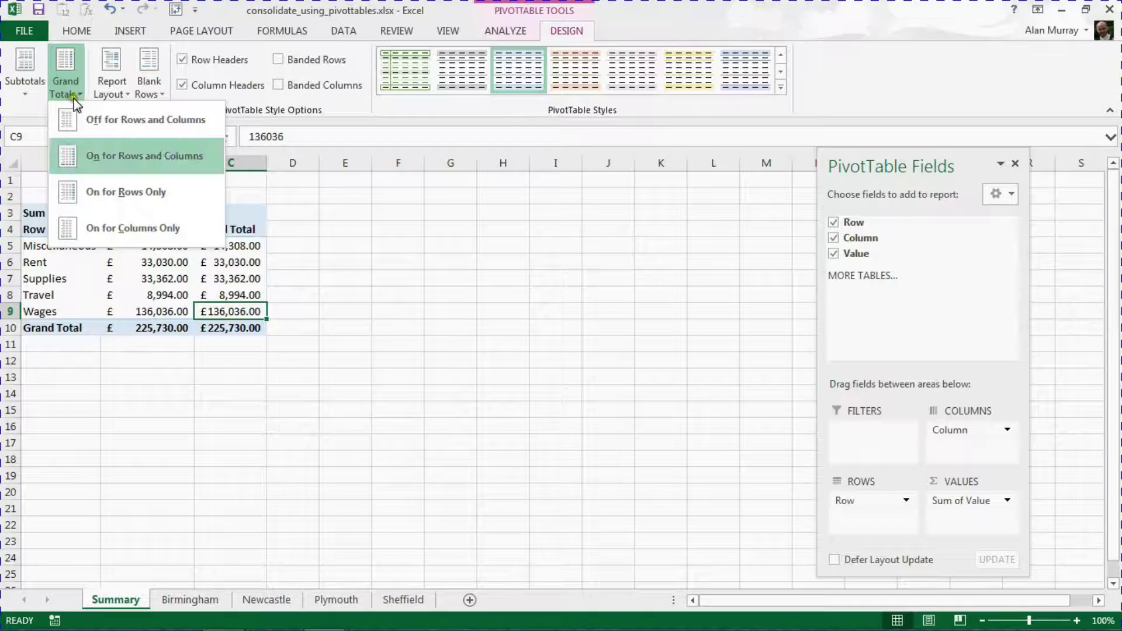
left_click(111, 192)
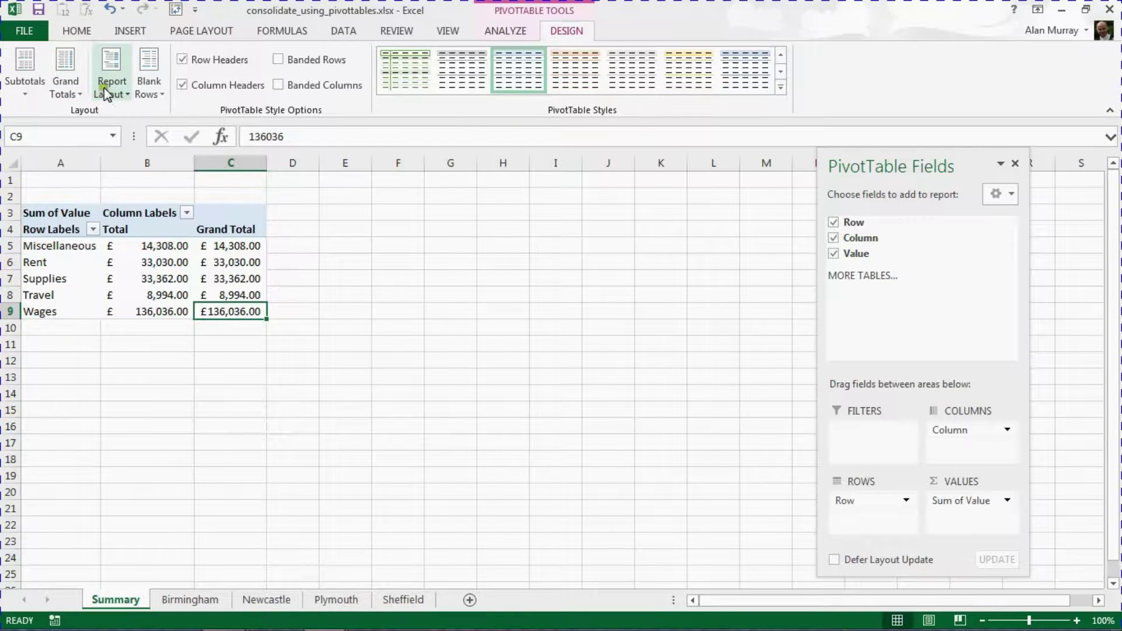
left_click(69, 92)
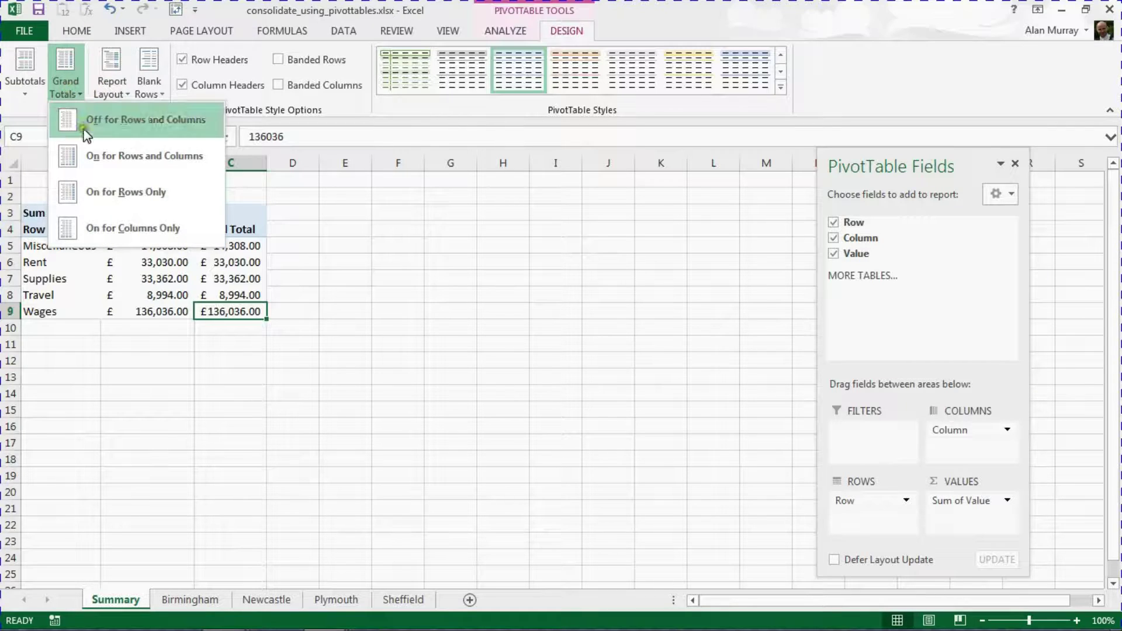
left_click(119, 228)
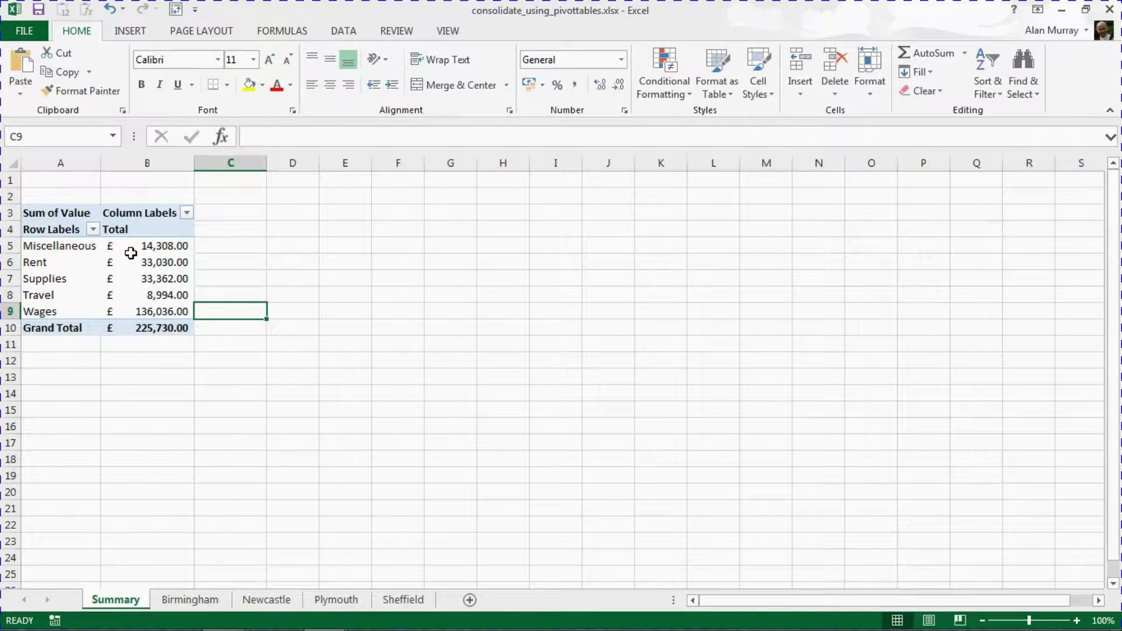
left_click(130, 253)
left_click(79, 266)
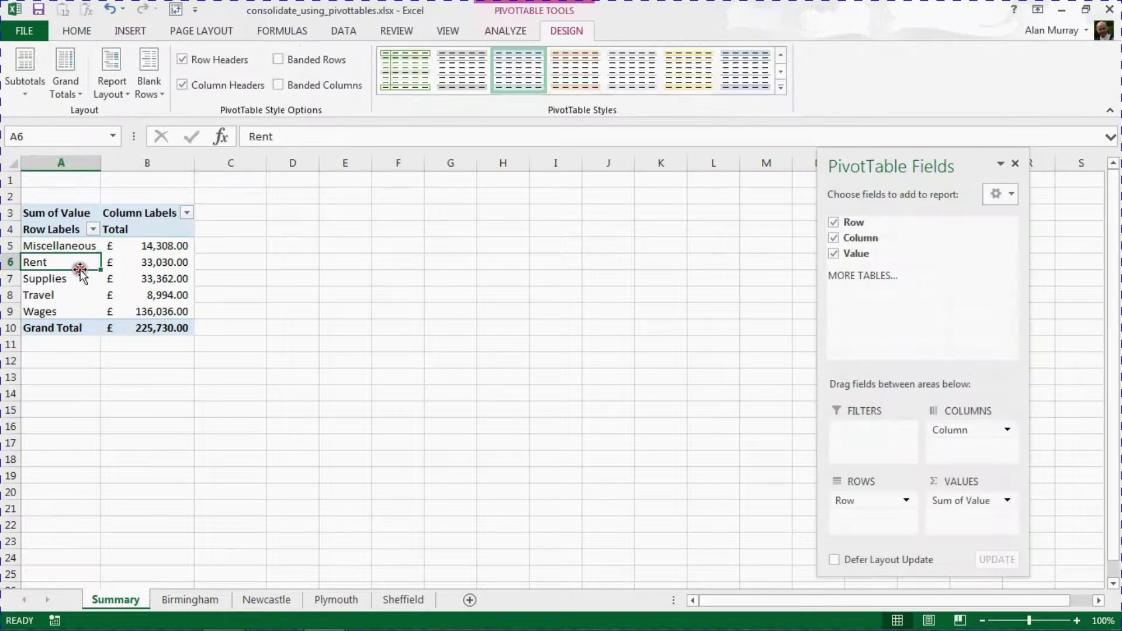